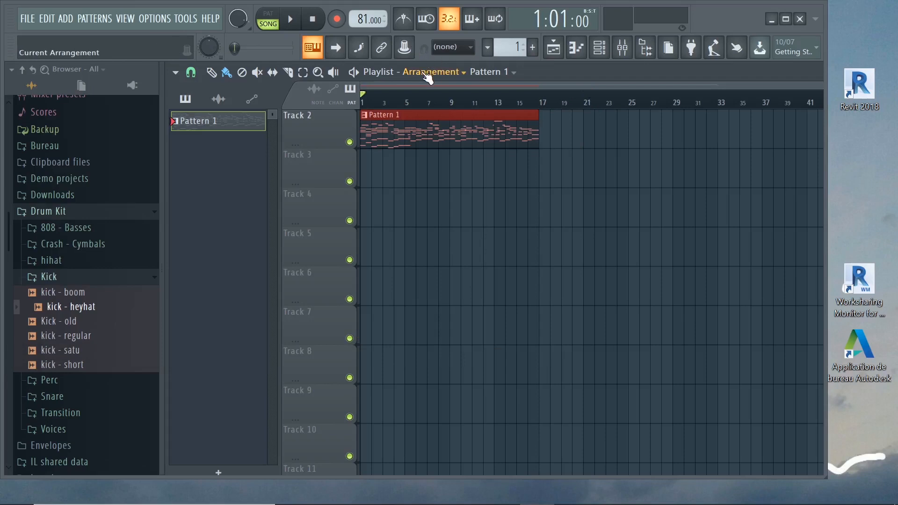
# - Maximize the window and open the Pattern 1 clip to examine its contents
pyautogui.click(787, 20)
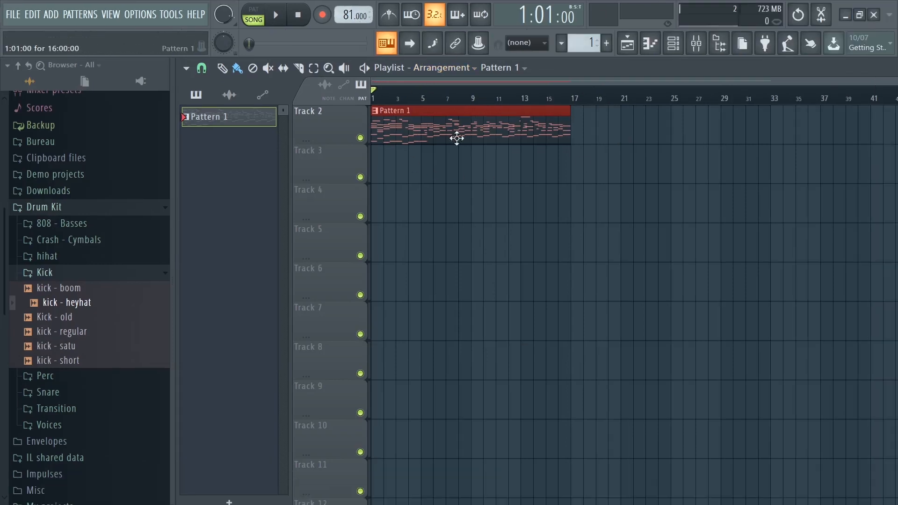
pyautogui.doubleClick(383, 125)
pyautogui.scroll(-3, 418, 176)
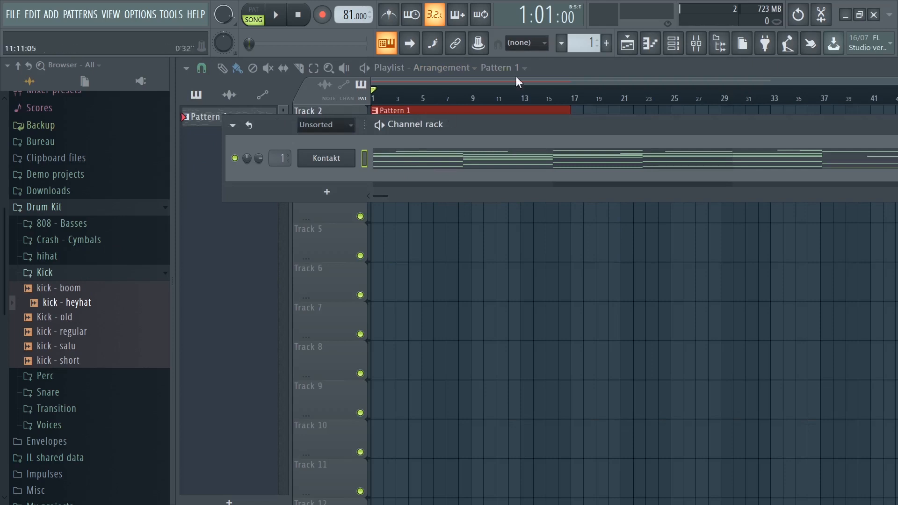
# - Create Pattern 2 and add the kick - regular sample from the Drum Kit to the channel rack
pyautogui.moveTo(588, 44); pyautogui.dragTo(588, 39)
pyautogui.click(525, 279)
pyautogui.moveTo(526, 275); pyautogui.dragTo(374, 131)
pyautogui.moveTo(94, 331); pyautogui.dragTo(253, 238)
pyautogui.moveTo(328, 172); pyautogui.dragTo(328, 173)
pyautogui.click(76, 275)
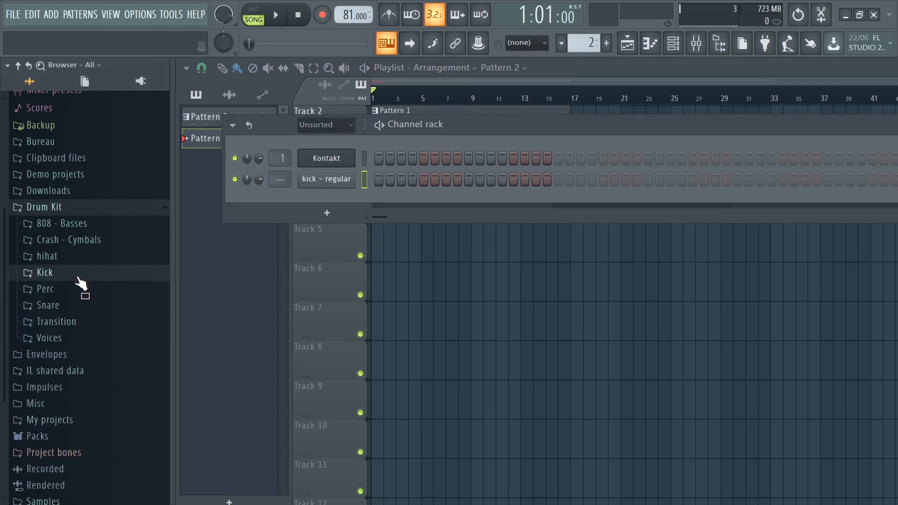
# - Add the Snare - short 2 sample from the Snare folder to the channel rack beneath the kick
pyautogui.click(74, 308)
pyautogui.click(71, 337)
pyautogui.scroll(-2, 79, 346)
pyautogui.click(94, 321)
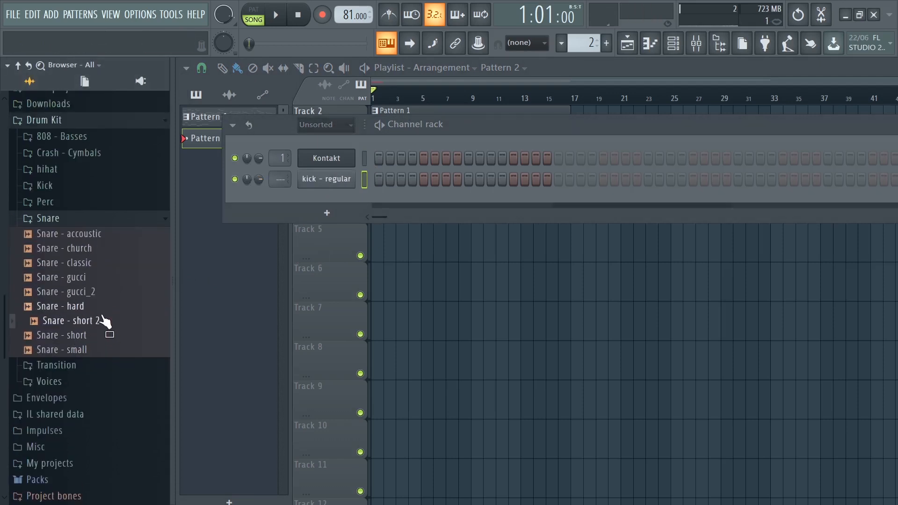
pyautogui.moveTo(342, 198); pyautogui.dragTo(343, 200)
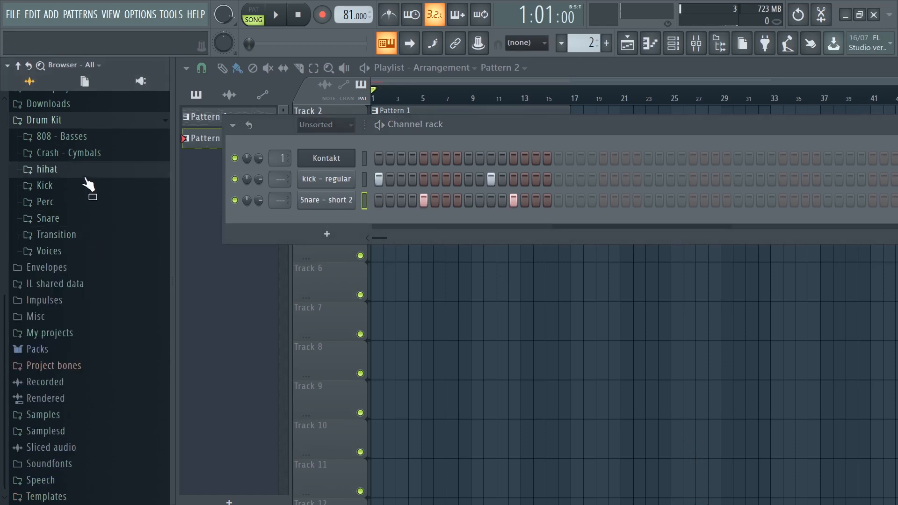
# - Add the hihat - short sample from the hihat folder to the channel rack beneath the snare
pyautogui.click(86, 170)
pyautogui.click(96, 272)
pyautogui.moveTo(97, 279); pyautogui.dragTo(129, 275)
pyautogui.moveTo(313, 218); pyautogui.dragTo(329, 218)
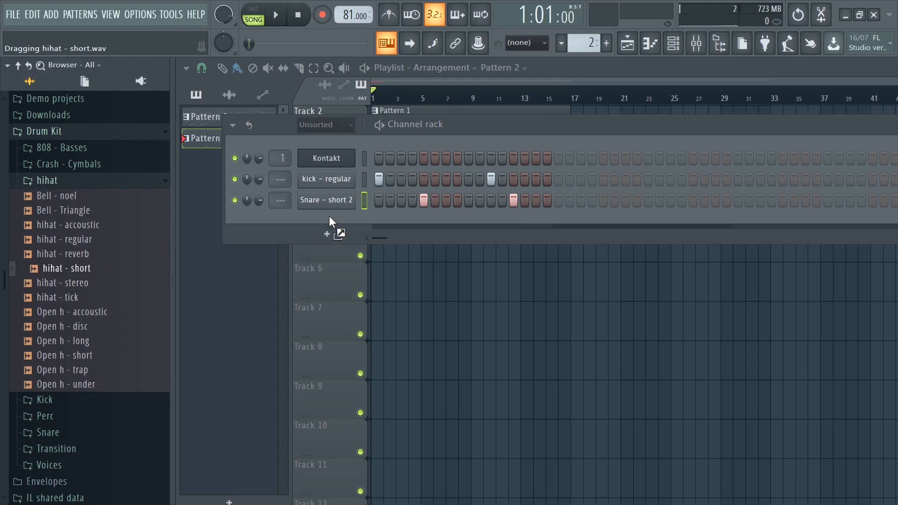
pyautogui.click(126, 185)
# - Add the Space sample from the Drum Kit's 808 - Basses folder to the channel rack as a new channel
pyautogui.click(111, 152)
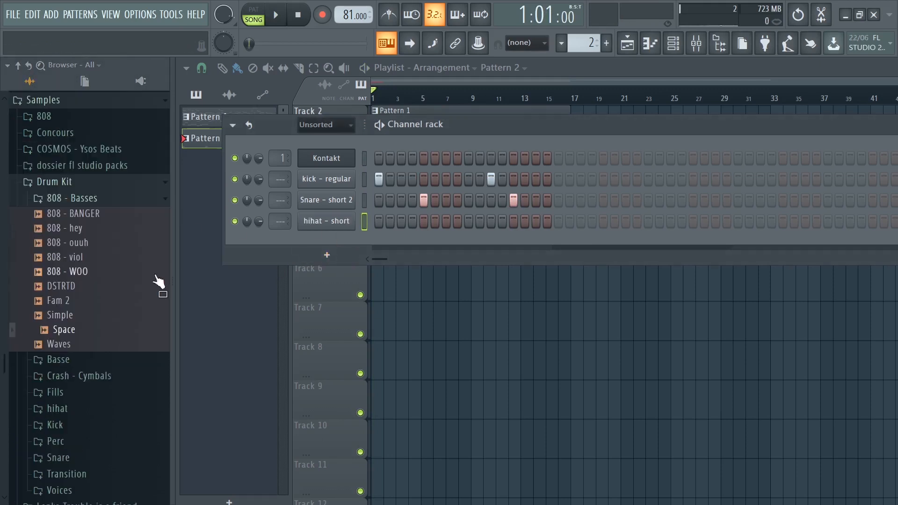
pyautogui.moveTo(65, 328); pyautogui.dragTo(283, 252)
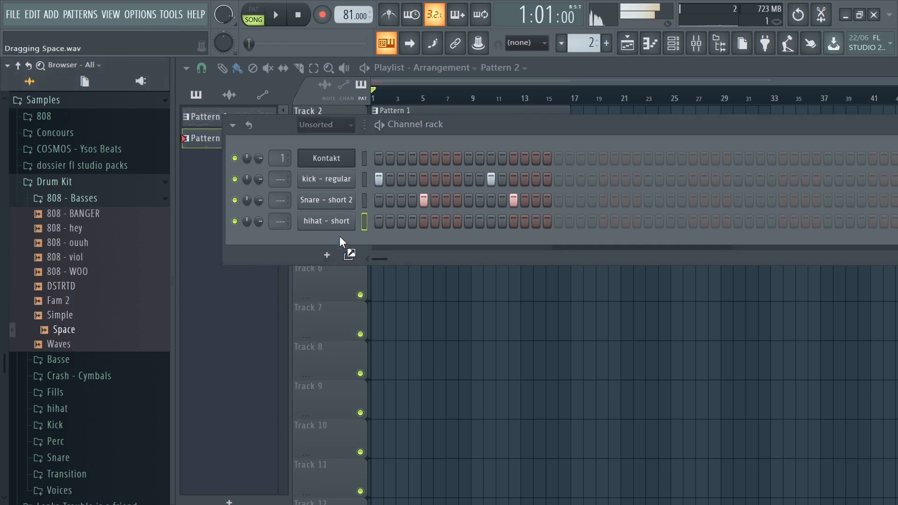
pyautogui.moveTo(339, 237); pyautogui.dragTo(343, 239)
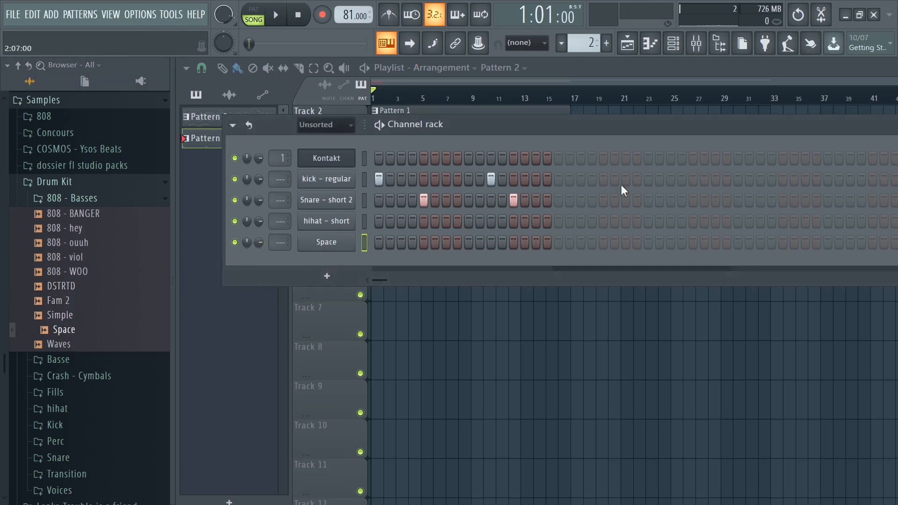
# - Move the channel rack clear of the first playlist tracks and play the drums, adding a kick hit on step 15
pyautogui.moveTo(563, 130); pyautogui.dragTo(557, 246)
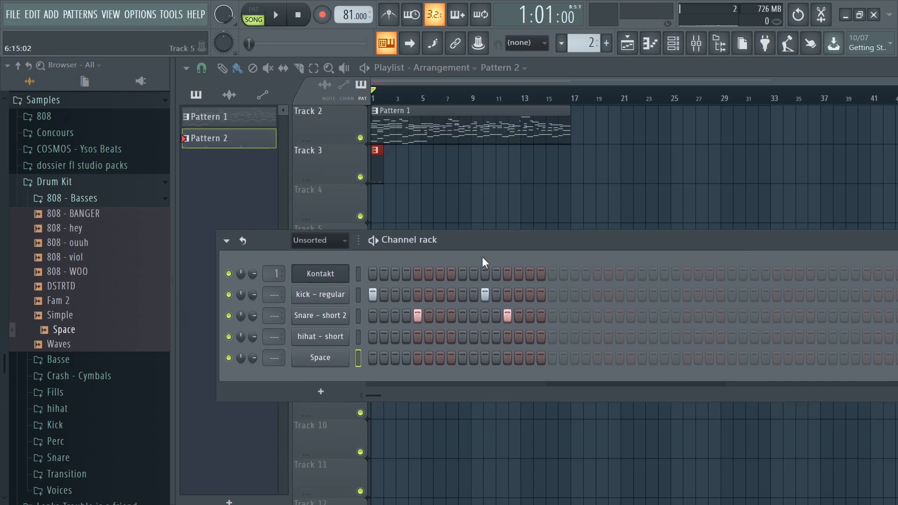
pyautogui.moveTo(483, 258); pyautogui.dragTo(437, 189)
pyautogui.press('space')
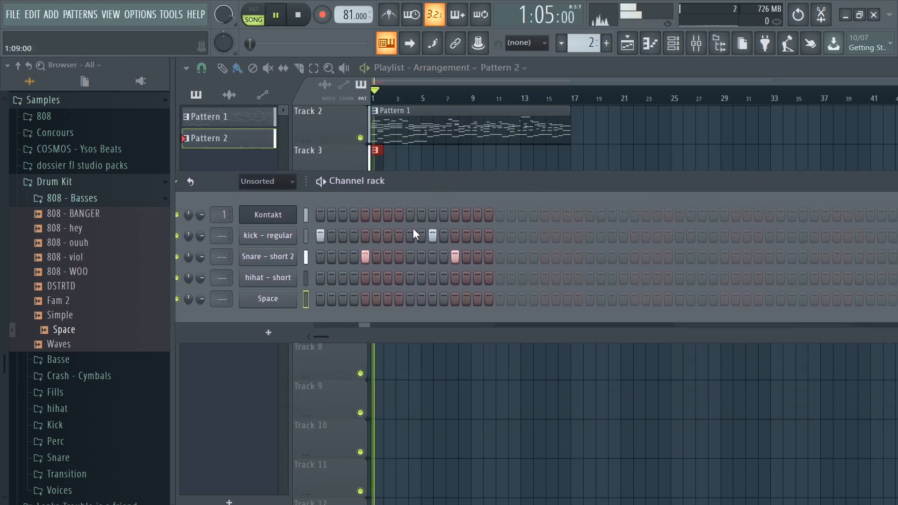
pyautogui.click(477, 236)
pyautogui.press('space')
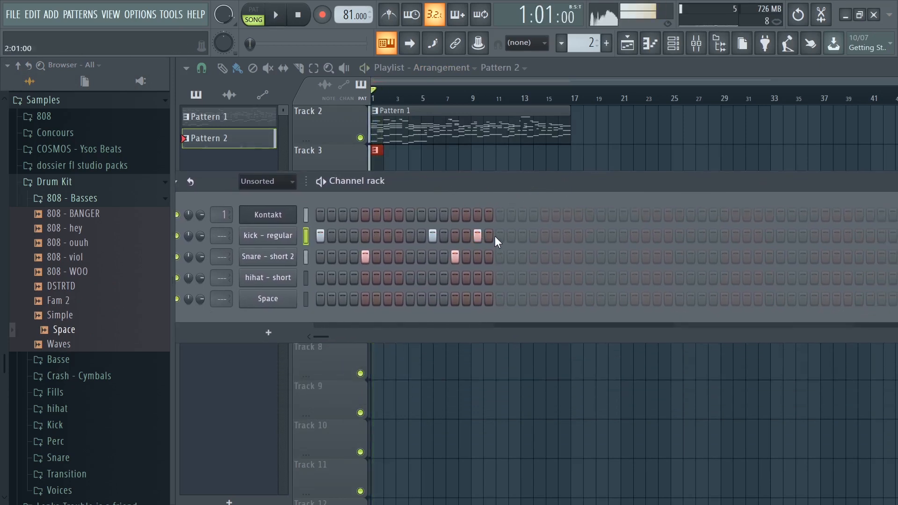
# - Inspect the sampler settings of the kick - regular and Snare - short 2 channels and return to the channel rack
pyautogui.click(269, 235)
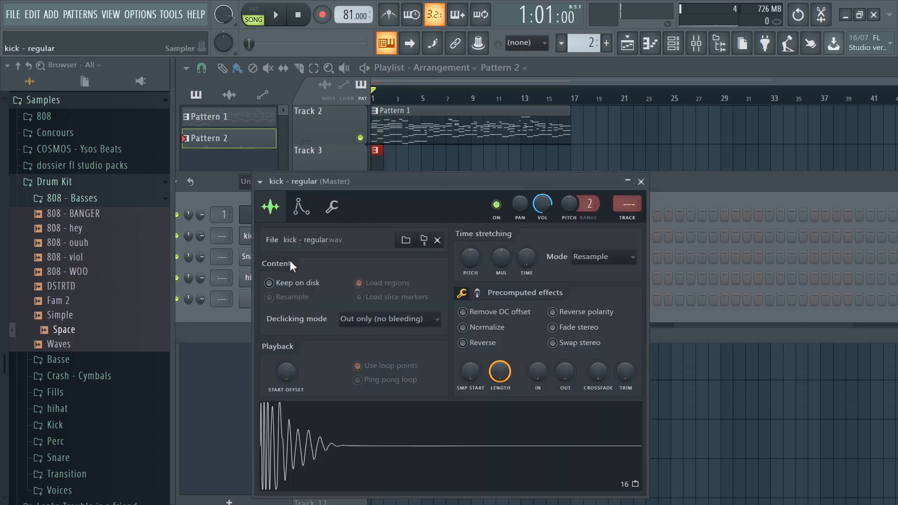
pyautogui.click(248, 257)
pyautogui.click(629, 196)
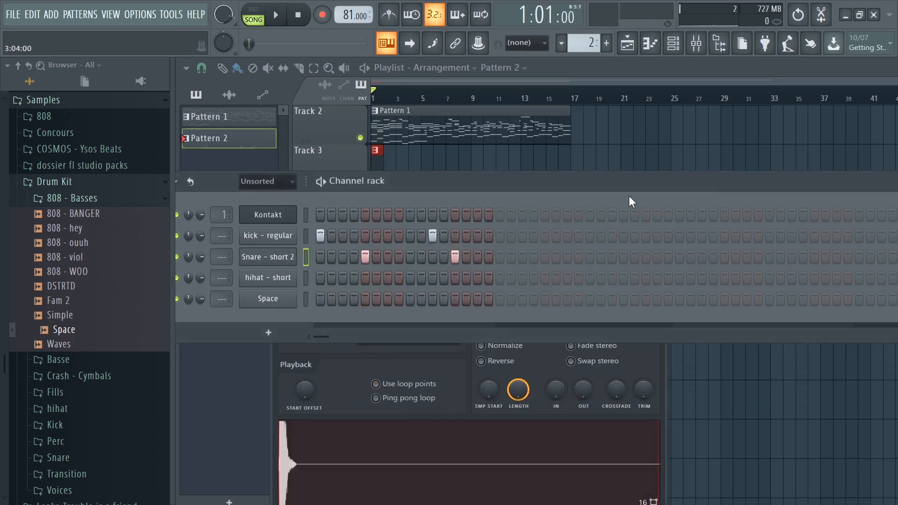
# - Add a kick hit on step 17 of Pattern 2 and play the beat back
pyautogui.click(499, 236)
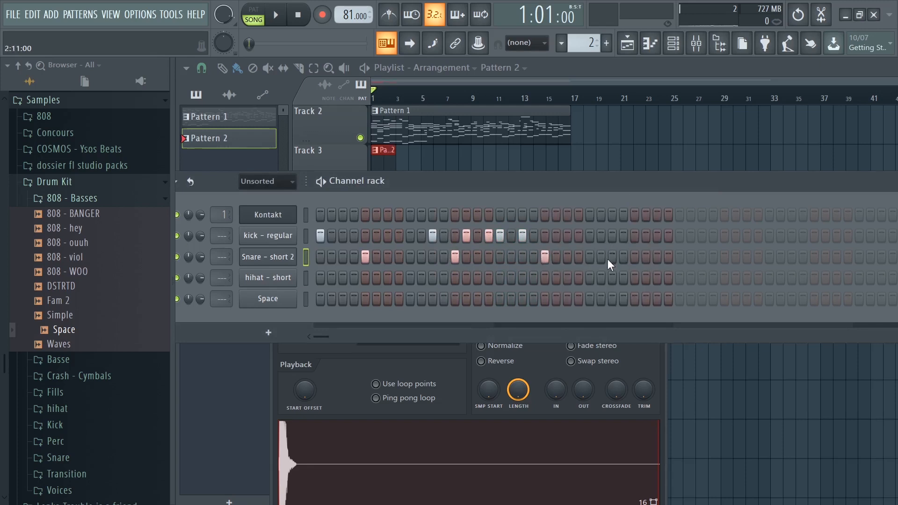
pyautogui.press('space')
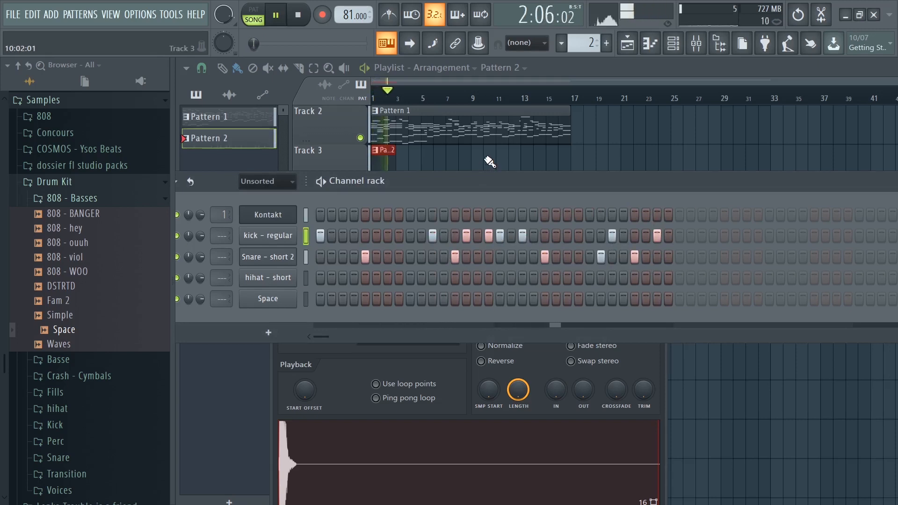
pyautogui.press('space')
pyautogui.click(128, 199)
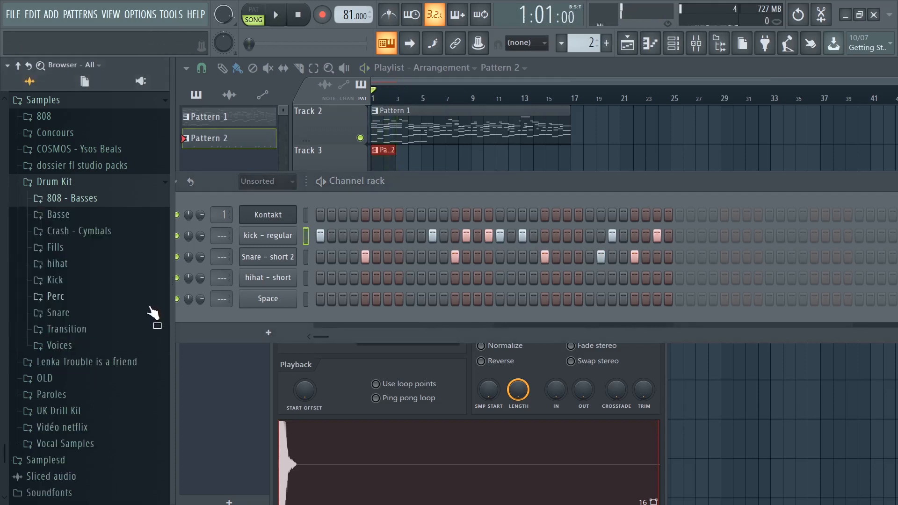
pyautogui.click(102, 280)
pyautogui.moveTo(133, 313); pyautogui.dragTo(281, 243)
# - Play the beat and slightly lower the volume of the HENCH KICK channel
pyautogui.press('space')
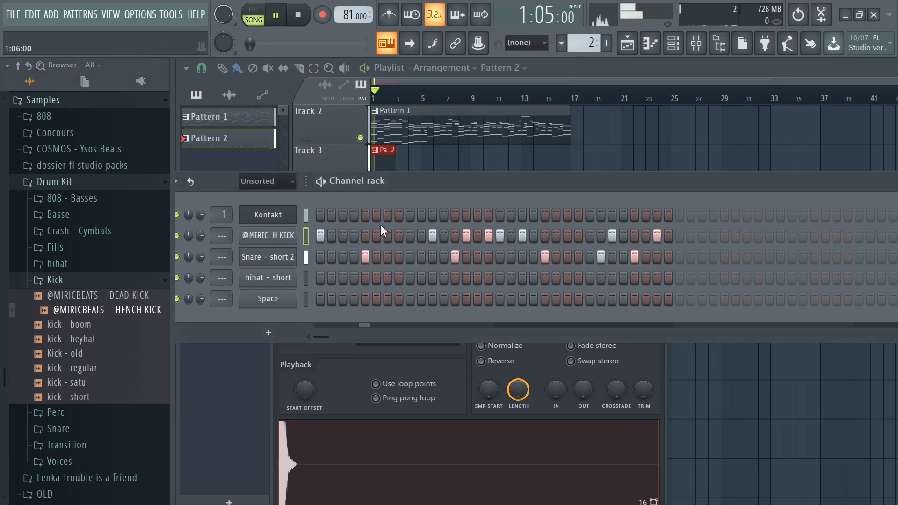
pyautogui.moveTo(204, 235); pyautogui.dragTo(204, 240)
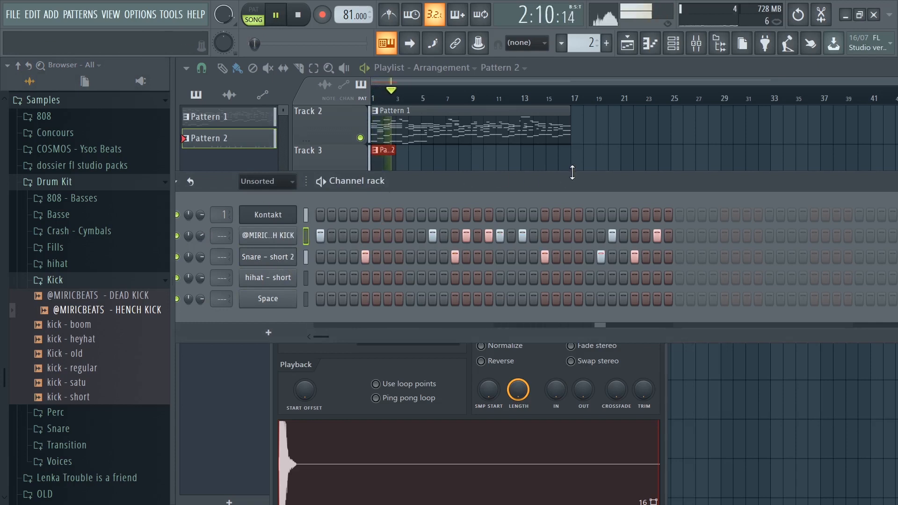
pyautogui.press('space')
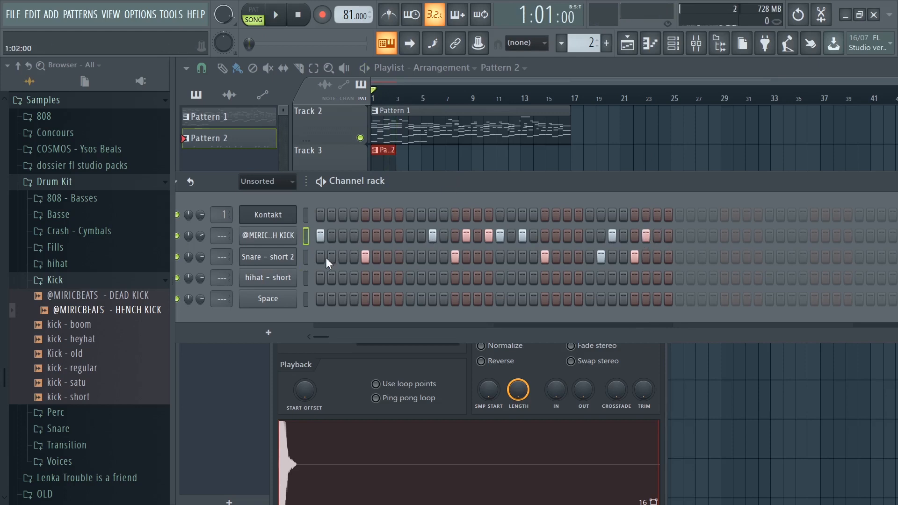
# - Fill the hihat - short channel on every second step and open it in the piano roll with the beat playing
pyautogui.rightClick(282, 285)
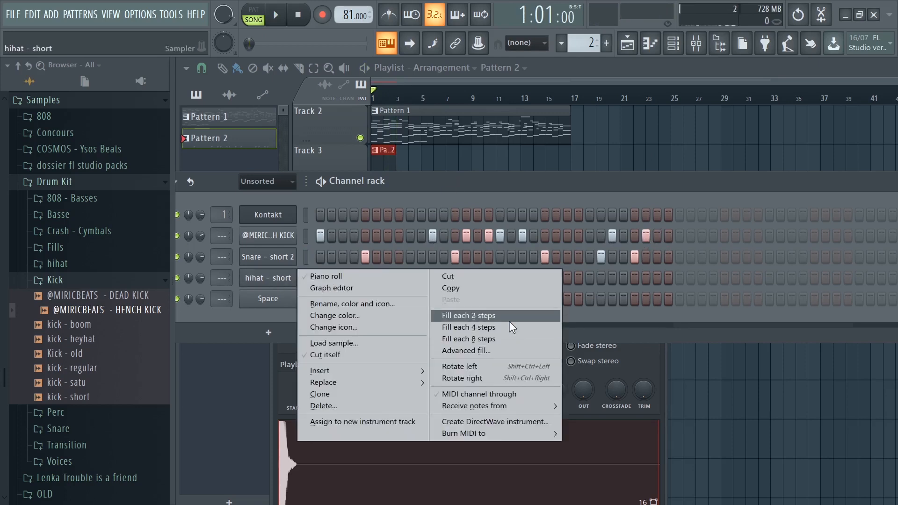
pyautogui.click(509, 318)
pyautogui.rightClick(300, 284)
pyautogui.click(316, 274)
pyautogui.press('space')
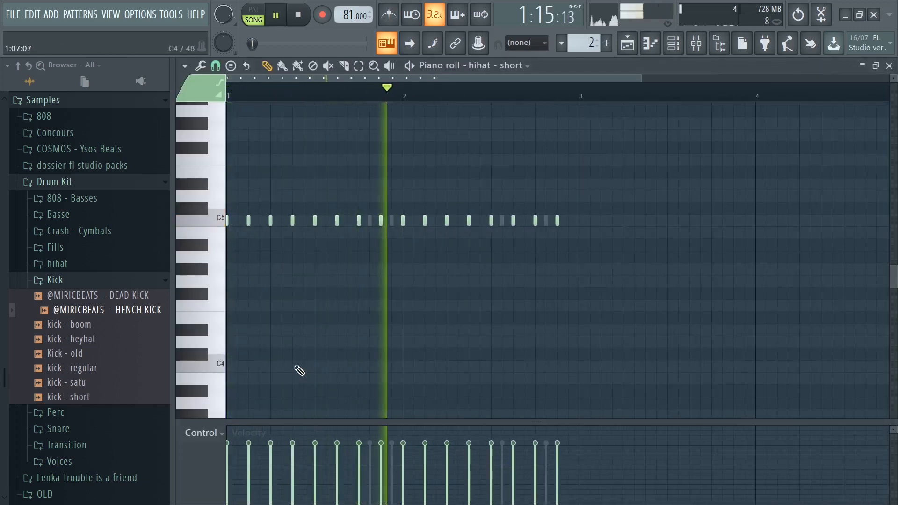
# - Duplicate all the hi-hat notes and shift the copies one step so that every step carries a hit
pyautogui.scroll(-1, 280, 263)
pyautogui.hotkey('ctrl', 'a')
pyautogui.hotkey('ctrl', 'c')
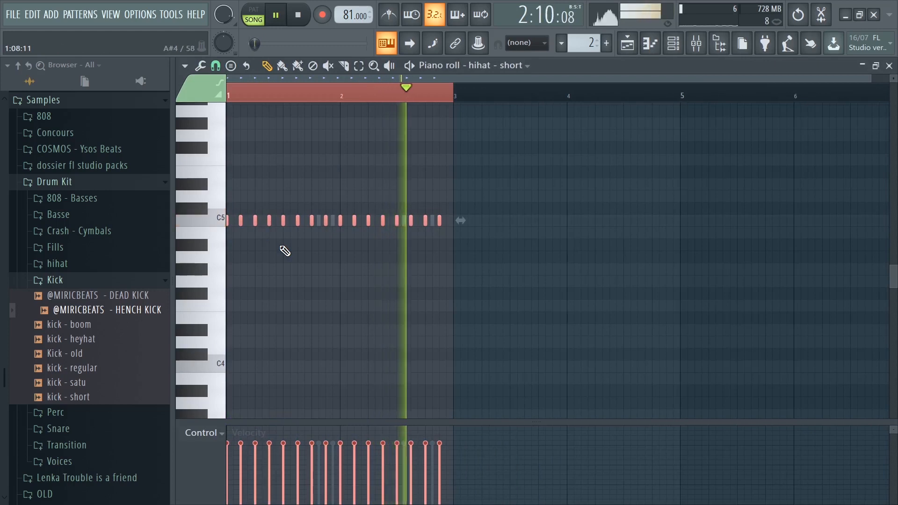
pyautogui.hotkey('ctrl', 'v')
pyautogui.hotkey('shift', 'Right')
# - Reduce the velocity of the duplicated hi-hat notes and slightly lower the hihat - short channel's volume
pyautogui.moveTo(234, 481)
pyautogui.mouseDown()
pyautogui.moveTo(399, 499)
pyautogui.moveTo(490, 474)
pyautogui.moveTo(491, 491)
pyautogui.moveTo(284, 481)
pyautogui.moveTo(454, 482)
pyautogui.mouseUp()
pyautogui.press('Escape')
pyautogui.moveTo(200, 277); pyautogui.dragTo(200, 282)
pyautogui.press('space')
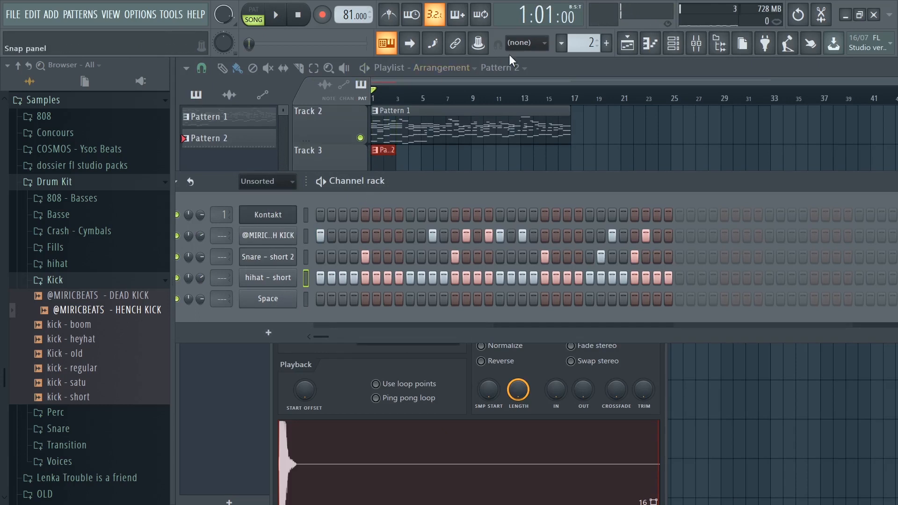
# - Copy the kick channel's notes from Pattern 2 and paste them into the Space channel's piano roll in a new Pattern 3
pyautogui.moveTo(590, 43); pyautogui.dragTo(577, 48)
pyautogui.rightClick(294, 218)
pyautogui.click(306, 219)
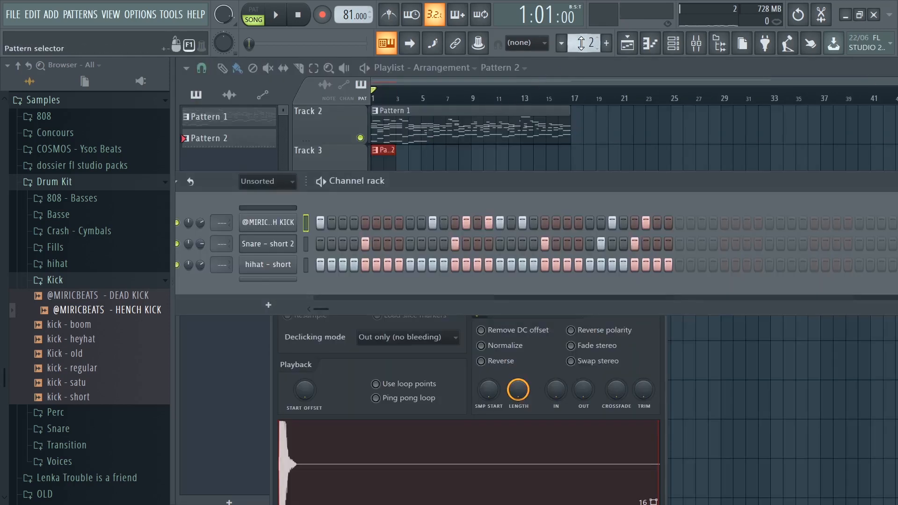
pyautogui.moveTo(581, 44); pyautogui.dragTo(581, 39)
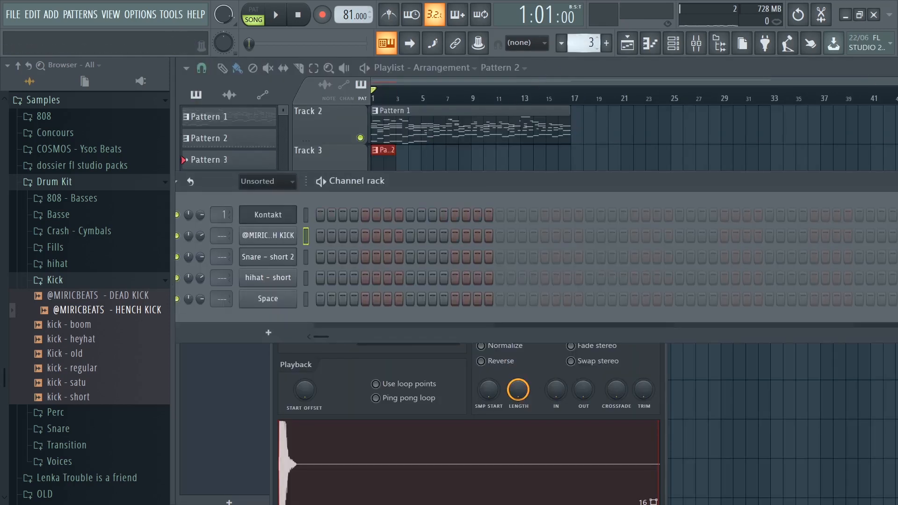
pyautogui.rightClick(278, 300)
pyautogui.click(320, 300)
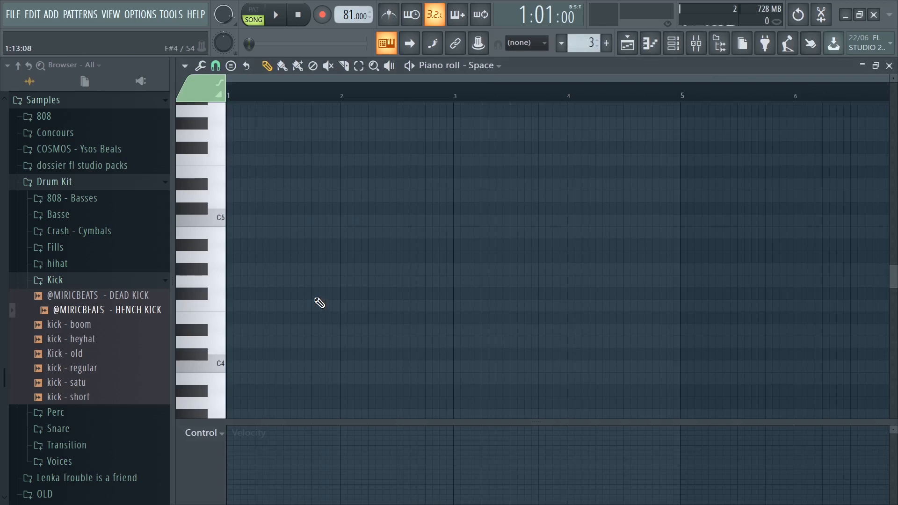
pyautogui.hotkey('ctrl', 'v')
# - Audition pitches of the Space bass and move all the pasted notes up from C5 to A5
pyautogui.click(218, 227)
pyautogui.click(206, 270)
pyautogui.click(204, 259)
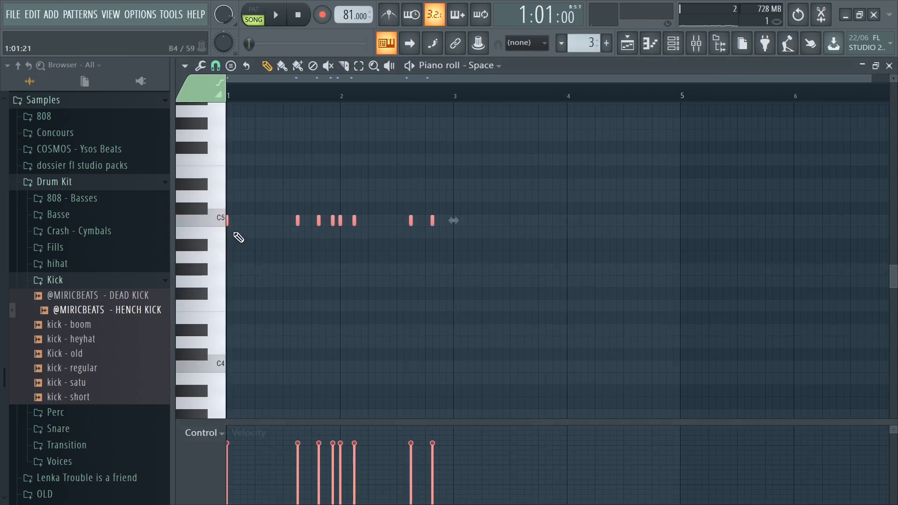
pyautogui.moveTo(226, 221); pyautogui.dragTo(221, 111)
pyautogui.click(221, 117)
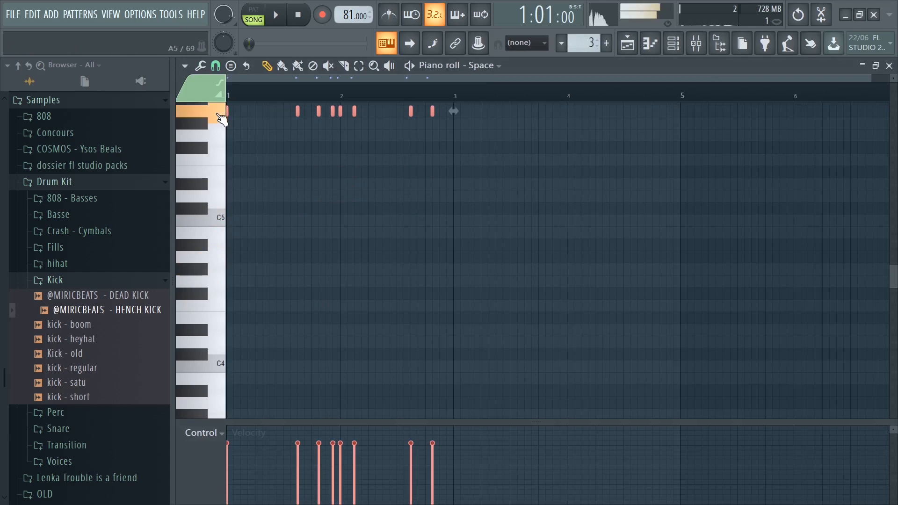
pyautogui.press('space')
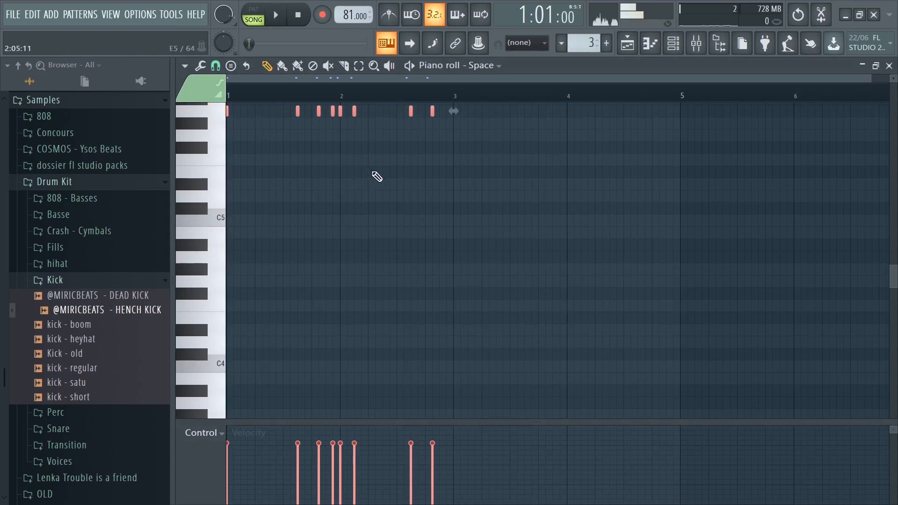
# - Return to the playlist to place the Pattern 3 clip, and reopen its Space notes in the piano roll
pyautogui.press('Escape')
pyautogui.moveTo(553, 163); pyautogui.dragTo(365, 207)
pyautogui.moveTo(386, 162)
pyautogui.mouseDown()
pyautogui.moveTo(402, 151)
pyautogui.moveTo(545, 157)
pyautogui.mouseUp()
pyautogui.doubleClick(381, 210)
# - Raise the second bass note and lengthen the first A5 note to four steps, playing the line back after each change
pyautogui.press('space')
pyautogui.moveTo(296, 257); pyautogui.dragTo(296, 207)
pyautogui.press('space')
pyautogui.press('space')
pyautogui.moveTo(230, 257); pyautogui.dragTo(255, 256)
pyautogui.press('space')
pyautogui.press('space')
# - Raise the second bass note to F6 and the third to E6, and reshape the notes that follow
pyautogui.moveTo(299, 196); pyautogui.dragTo(301, 160)
pyautogui.moveTo(318, 257); pyautogui.dragTo(319, 172)
pyautogui.scroll(3, 323, 187)
pyautogui.moveTo(356, 256); pyautogui.dragTo(390, 208)
pyautogui.scroll(-2, 354, 194)
# - Play the bass line, undo the last note edit and listen to it again
pyautogui.press('space')
pyautogui.press('space')
pyautogui.hotkey('ctrl', 'z')
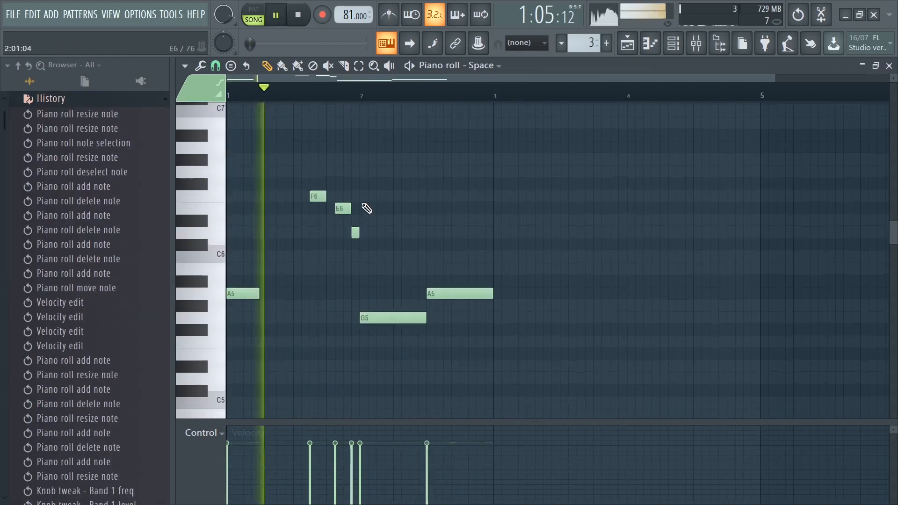
pyautogui.press('space')
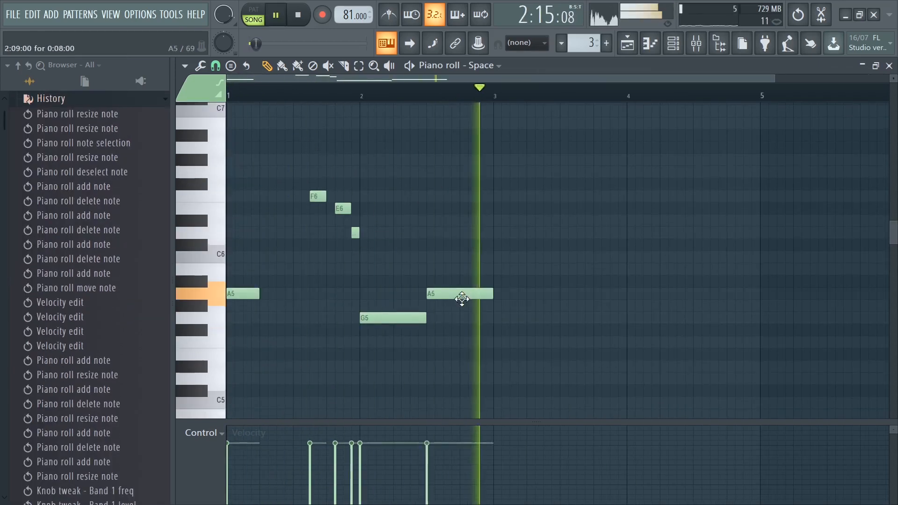
pyautogui.press('space')
# - Transpose the bass notes down one octave, raise the first note of bar 2 back to G5 and audition the line
pyautogui.hotkey('ctrl', 'a')
pyautogui.press('space')
pyautogui.press('space')
pyautogui.moveTo(353, 318); pyautogui.dragTo(352, 172)
pyautogui.moveTo(235, 293); pyautogui.dragTo(234, 166)
pyautogui.press('space')
pyautogui.press('space')
# - Shorten the last A note in bar 2 to four steps and add a four-step A5 note right after it
pyautogui.moveTo(445, 294); pyautogui.dragTo(418, 294)
pyautogui.click(411, 152)
pyautogui.moveTo(411, 152); pyautogui.dragTo(424, 150)
pyautogui.scroll(4, 430, 187)
# - Add an E6 note at 2:15:00, turn it into a slide note and play the bass line
pyautogui.click(442, 209)
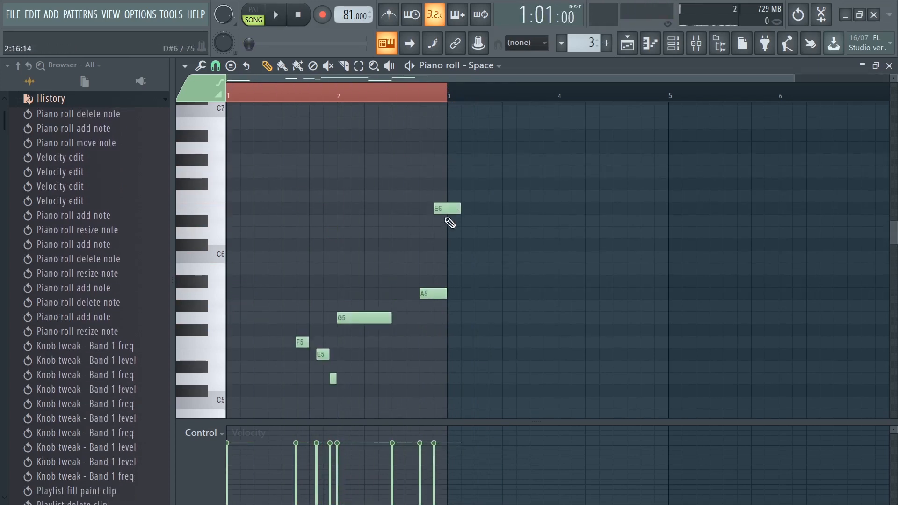
pyautogui.doubleClick(445, 208)
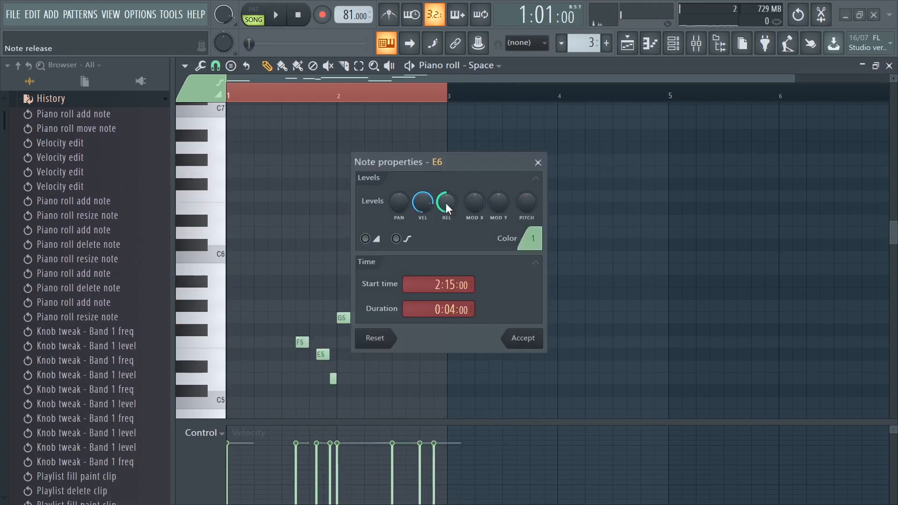
pyautogui.click(527, 342)
pyautogui.press('space')
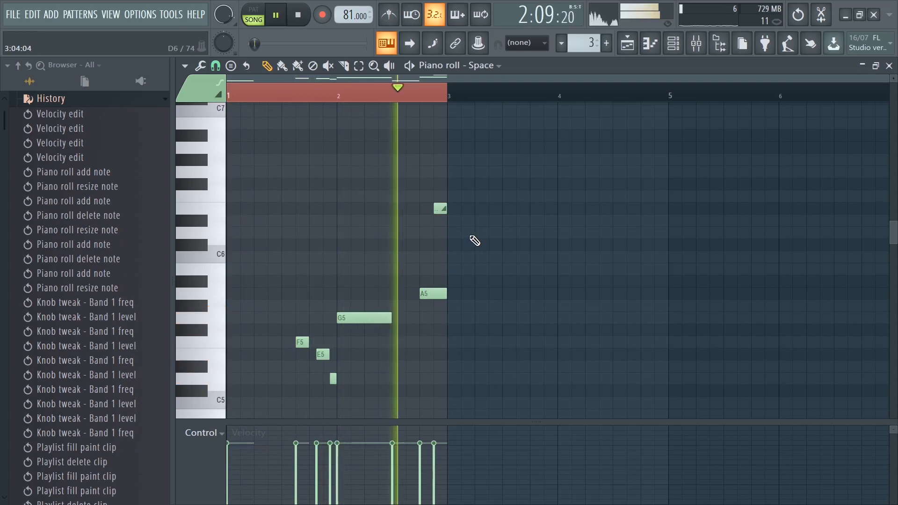
# - Shorten the E6 slide note at 2:15:00 to one step and play the bass line again
pyautogui.press('space')
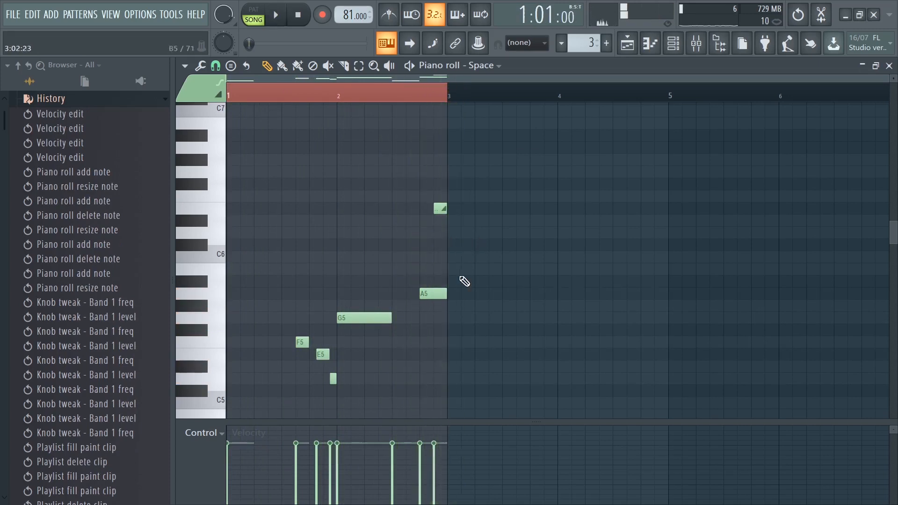
pyautogui.press('space')
pyautogui.scroll(5, 448, 236)
pyautogui.press('space')
pyautogui.moveTo(467, 209); pyautogui.dragTo(406, 211)
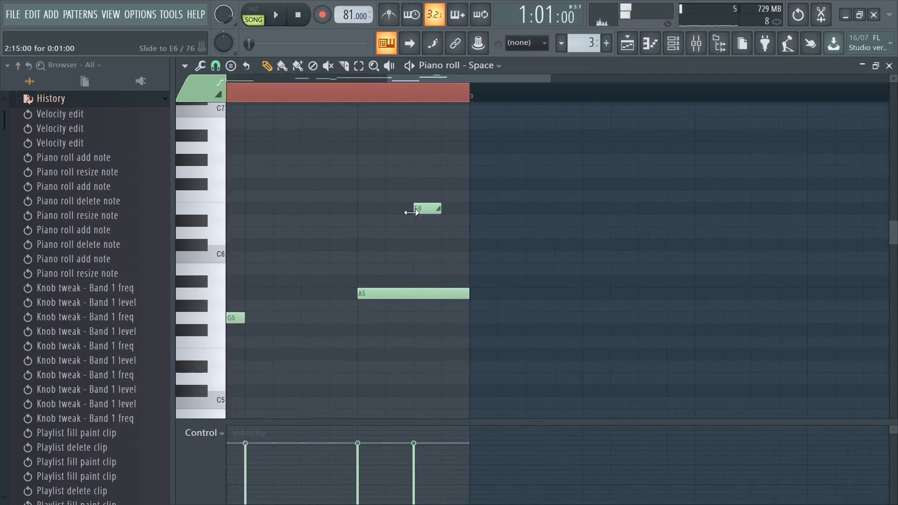
pyautogui.scroll(-5, 436, 229)
pyautogui.scroll(-3, 424, 221)
pyautogui.scroll(1, 419, 218)
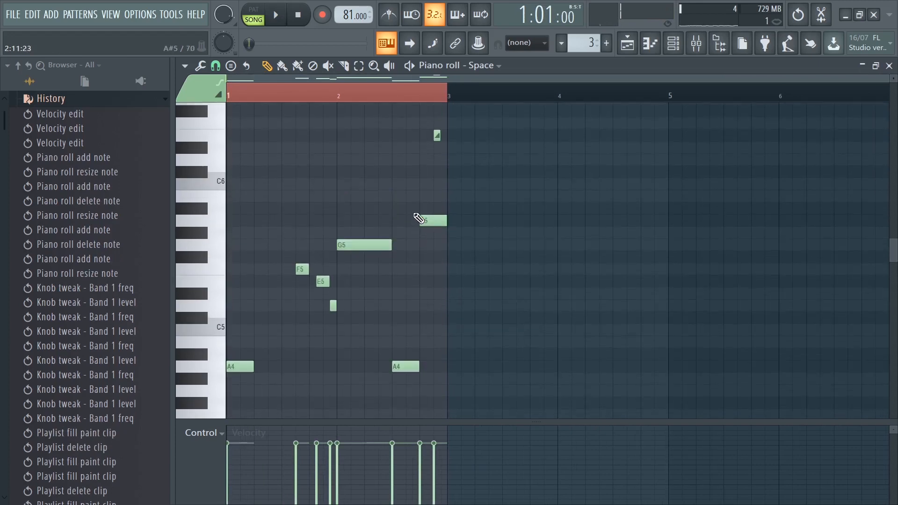
pyautogui.press('space')
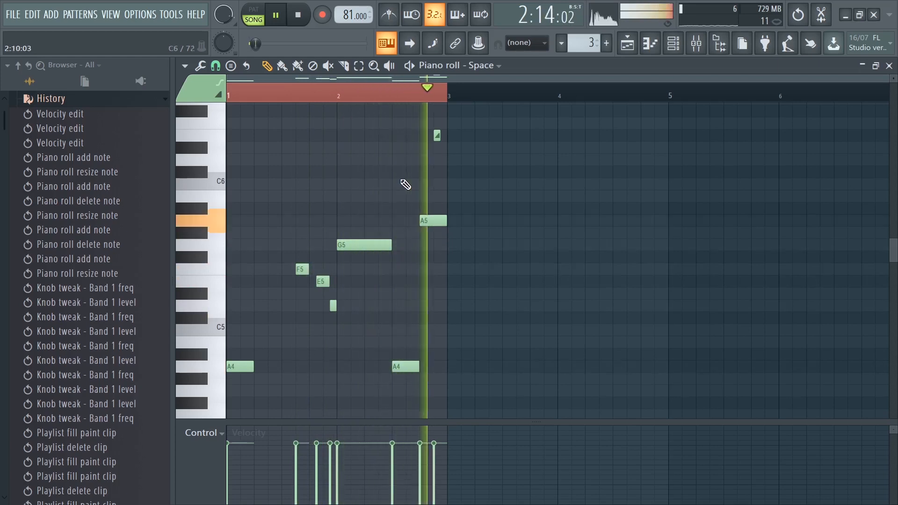
# - Fill Track 4 of the playlist with repeated Pattern 3 bass clips from bar 3 up to bar 15
pyautogui.press('Escape')
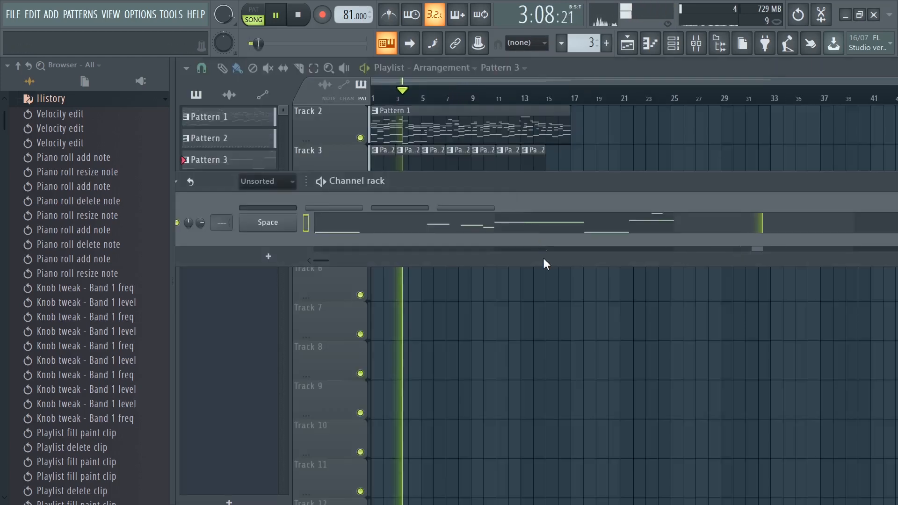
pyautogui.rightClick(540, 265)
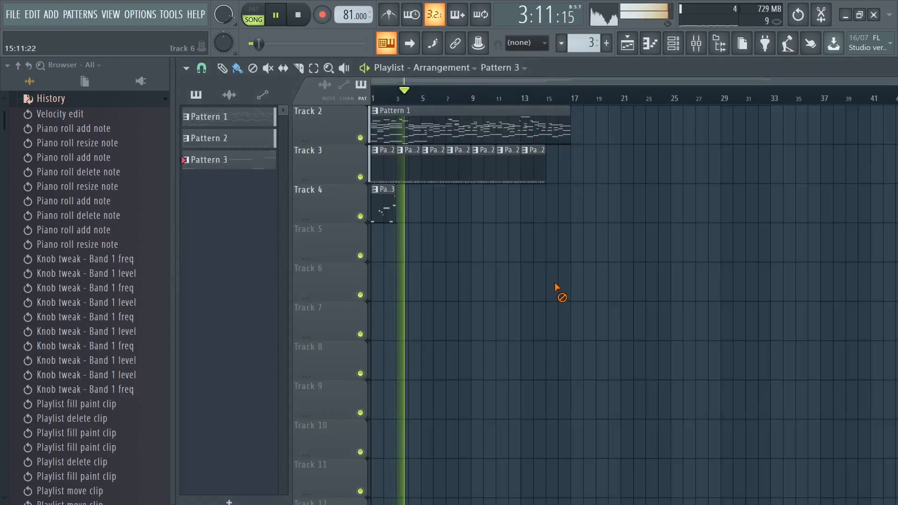
pyautogui.click(411, 207)
pyautogui.press('space')
pyautogui.moveTo(411, 207)
pyautogui.mouseDown()
pyautogui.moveTo(458, 191)
pyautogui.moveTo(533, 200)
pyautogui.mouseUp()
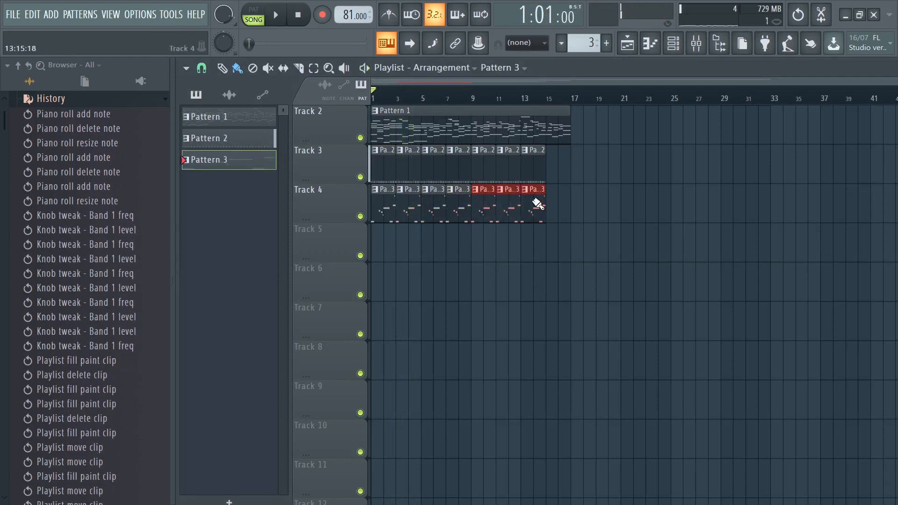
# - Add one more Pattern 2 clip on Track 3 and one more Pattern 3 clip on Track 4 at bar 15
pyautogui.click(542, 162)
pyautogui.click(554, 162)
pyautogui.click(536, 205)
pyautogui.click(561, 193)
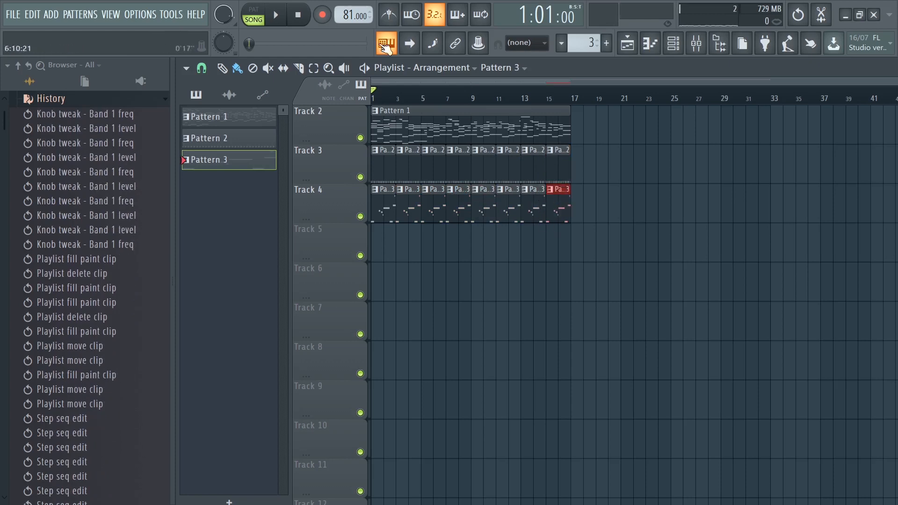
# - Open the Kontakt melody notes of Pattern 1 for editing and look through bars 9 to 12
pyautogui.doubleClick(481, 119)
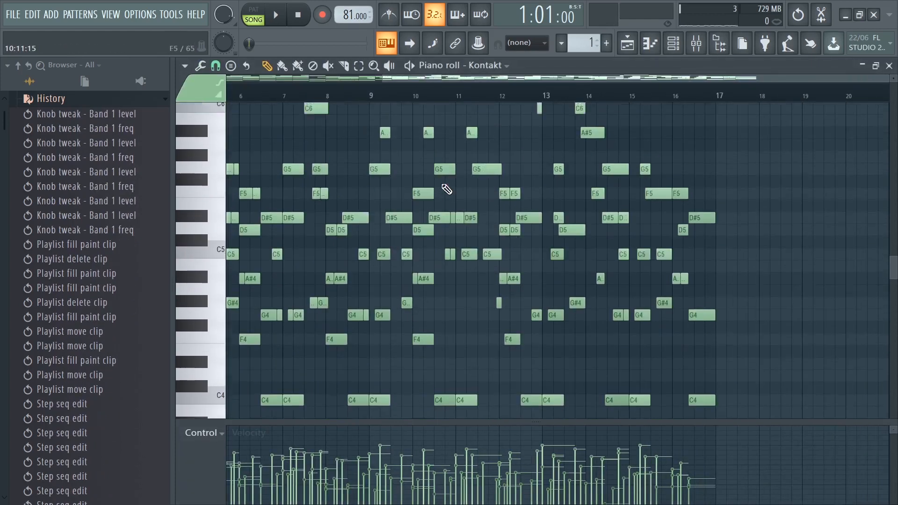
pyautogui.scroll(-6, 443, 120)
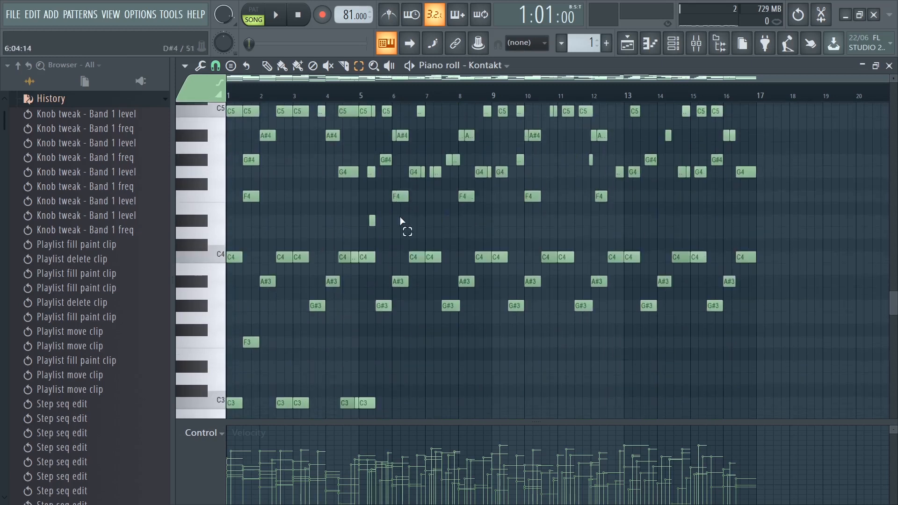
pyautogui.scroll(2, 505, 214)
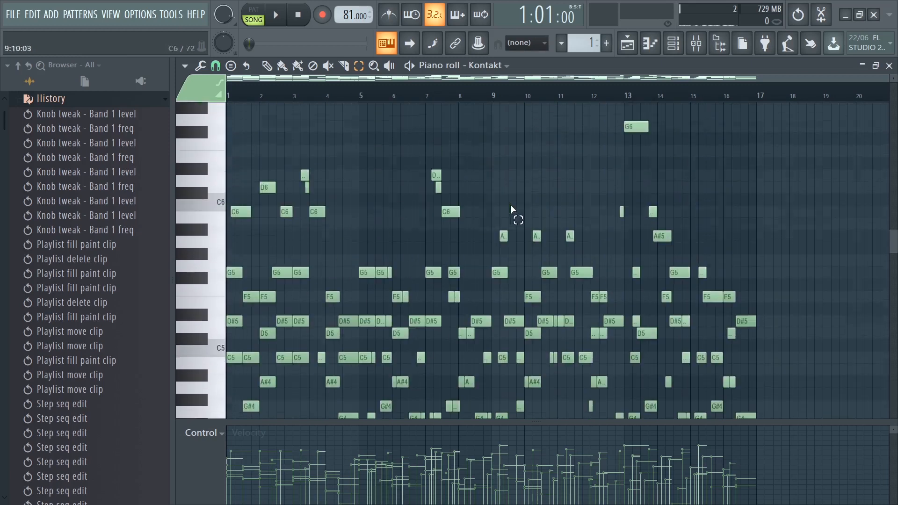
pyautogui.keyDown('ctrl'); pyautogui.scroll(5, 569, 293); pyautogui.keyUp('ctrl')
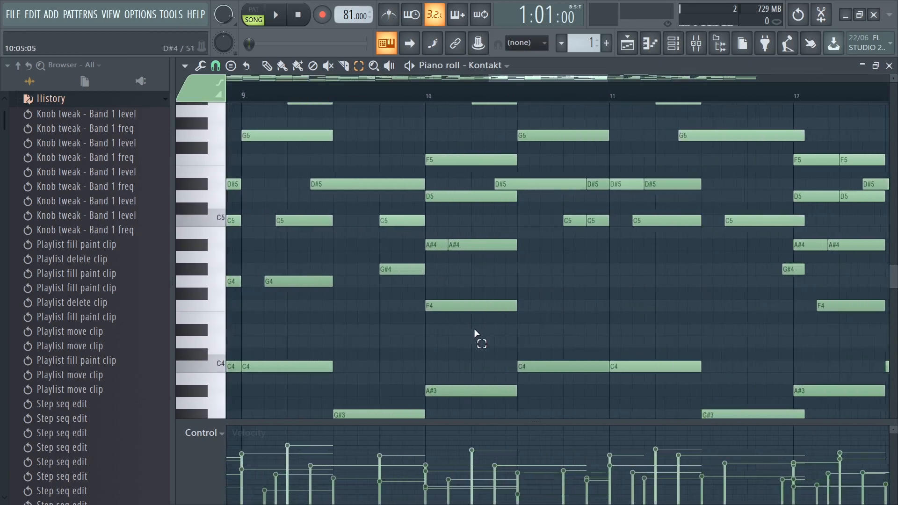
pyautogui.scroll(4, 473, 328)
# - Select and copy all melody notes in bars 11 and 12, high and low, and close the piano roll
pyautogui.moveTo(434, 396); pyautogui.dragTo(807, 132)
pyautogui.scroll(-4, 808, 132)
pyautogui.keyDown('ctrl'); pyautogui.scroll(-4, 579, 294); pyautogui.keyUp('ctrl')
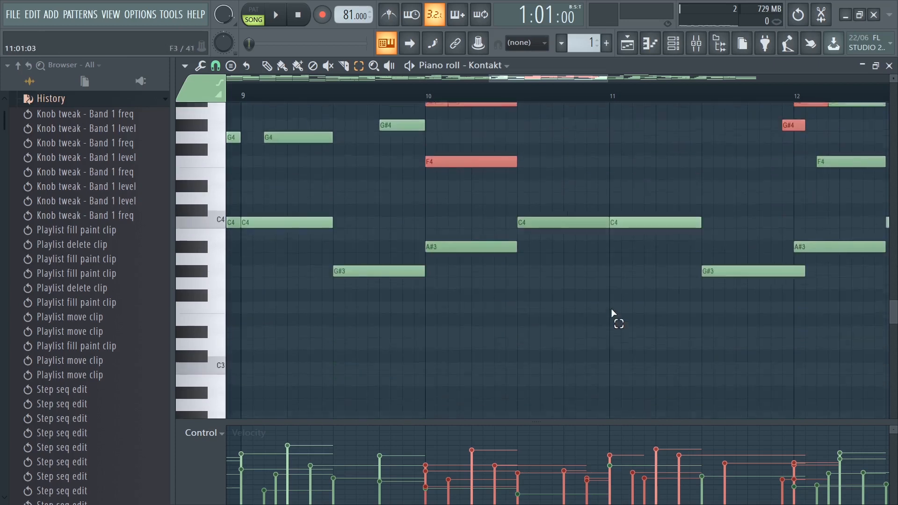
pyautogui.scroll(3, 621, 259)
pyautogui.moveTo(607, 119); pyautogui.dragTo(812, 418)
pyautogui.keyDown('ctrl'); pyautogui.scroll(-5, 801, 371); pyautogui.keyUp('ctrl')
pyautogui.scroll(2, 754, 294)
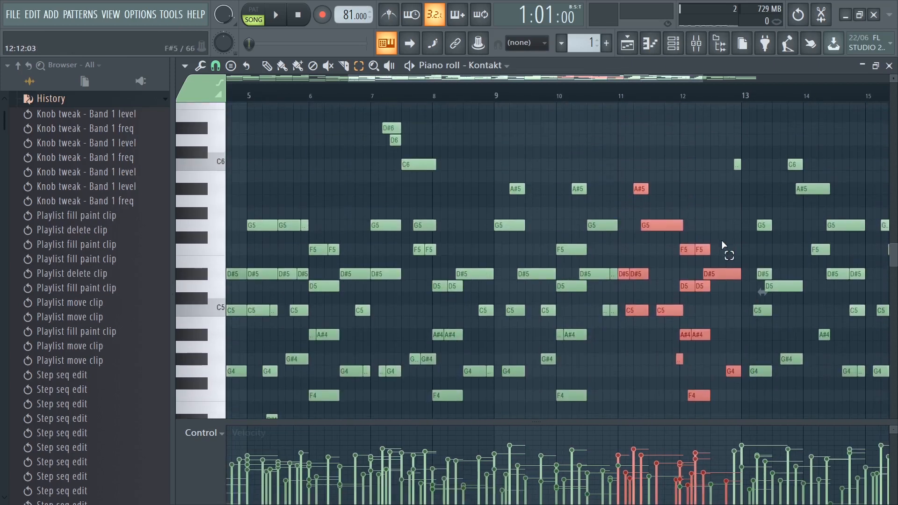
pyautogui.moveTo(618, 160); pyautogui.dragTo(725, 402)
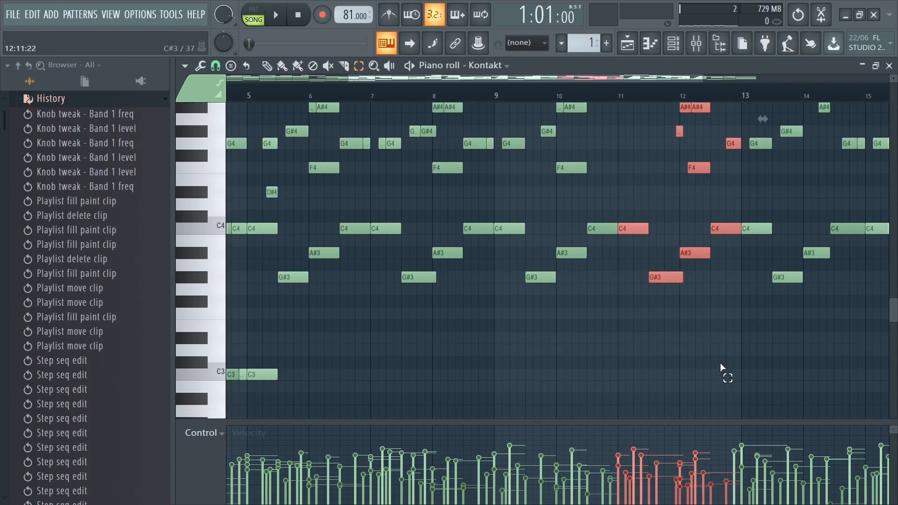
pyautogui.press('Escape')
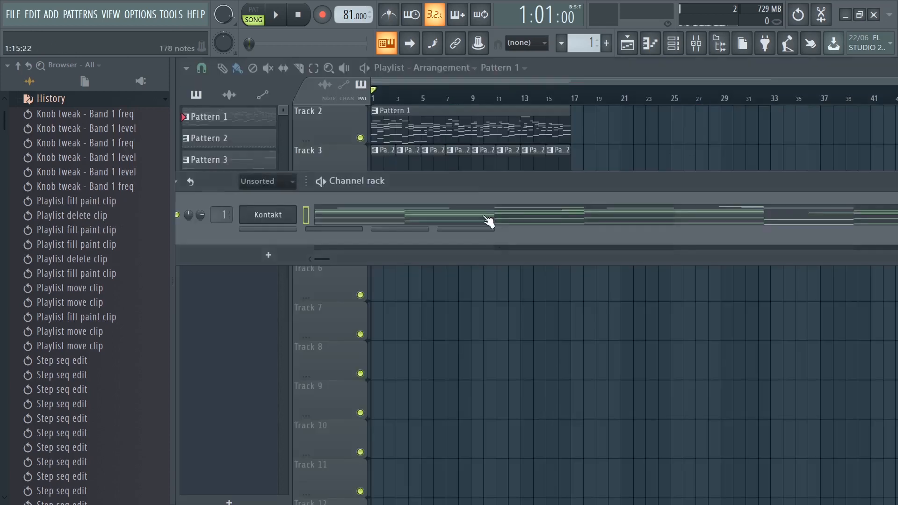
# - Add a second Kontakt channel and load the Jazz Guitar instrument from the Guitar type of its database
pyautogui.click(268, 245)
pyautogui.click(439, 234)
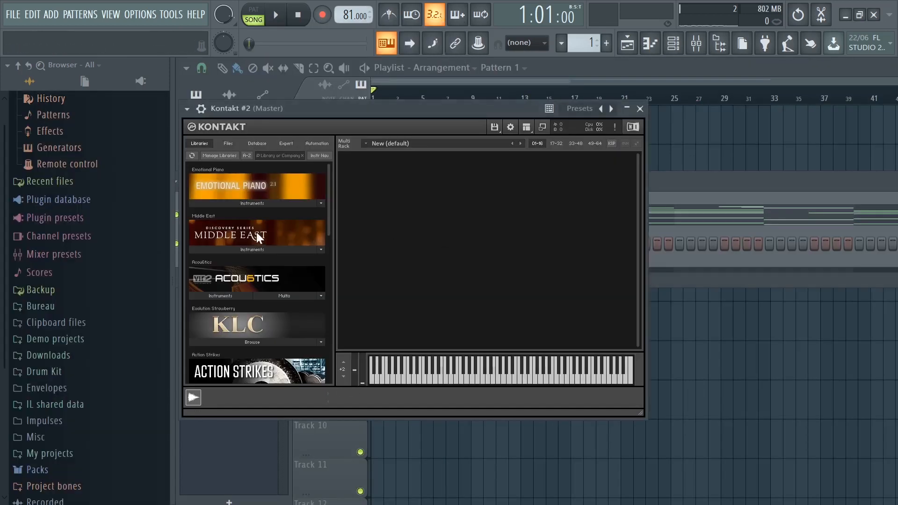
pyautogui.scroll(-3, 256, 234)
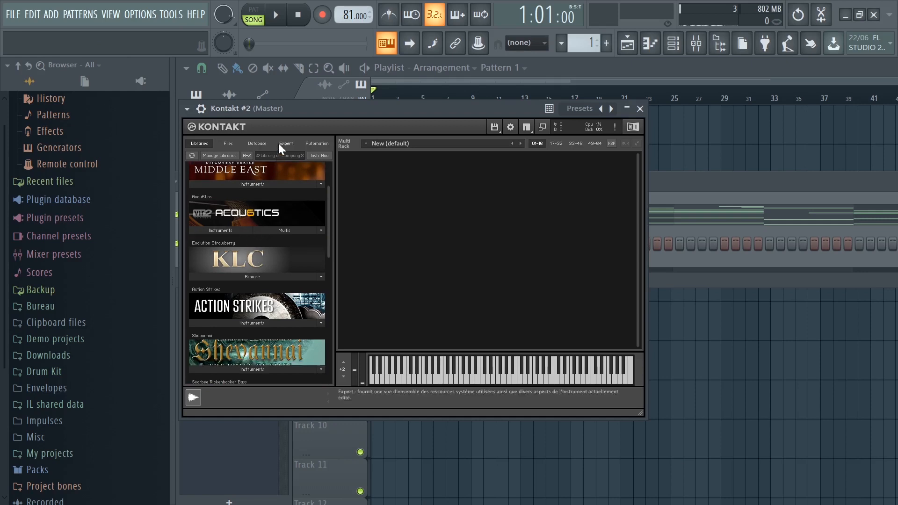
pyautogui.click(257, 143)
pyautogui.click(208, 227)
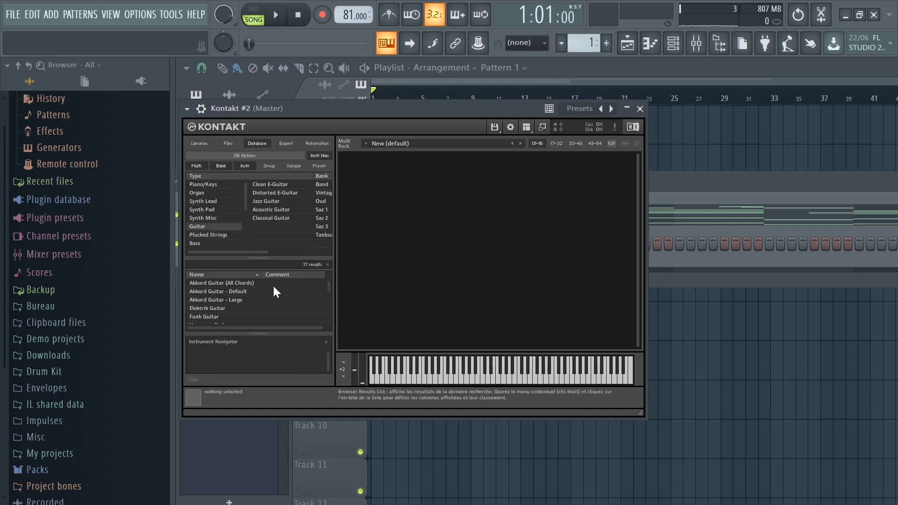
pyautogui.scroll(-2, 217, 309)
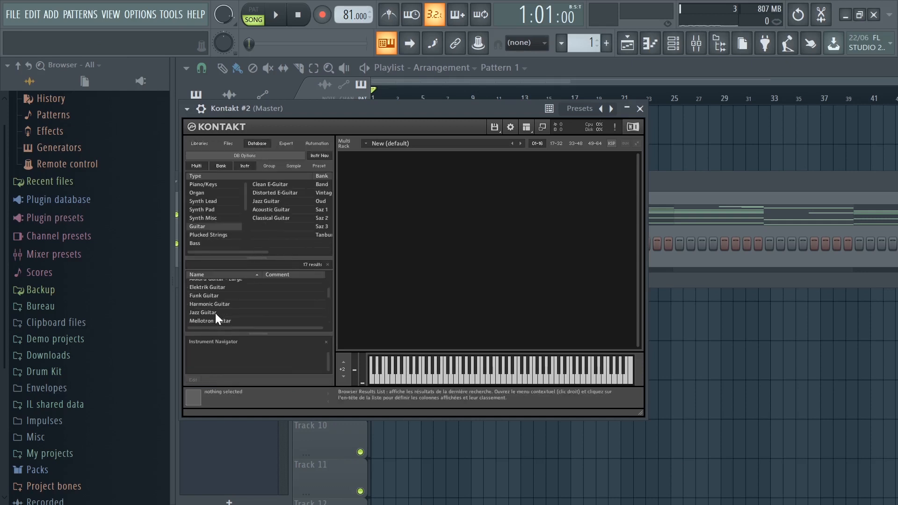
pyautogui.click(216, 312)
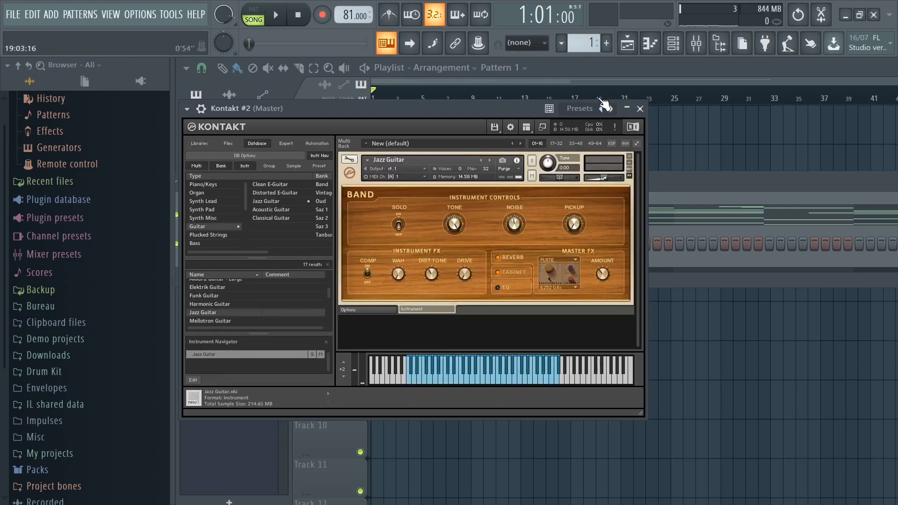
# - Switch to empty Pattern 4, paste the copied two-bar melody into the Kontakt #2 piano roll and play it
pyautogui.click(663, 184)
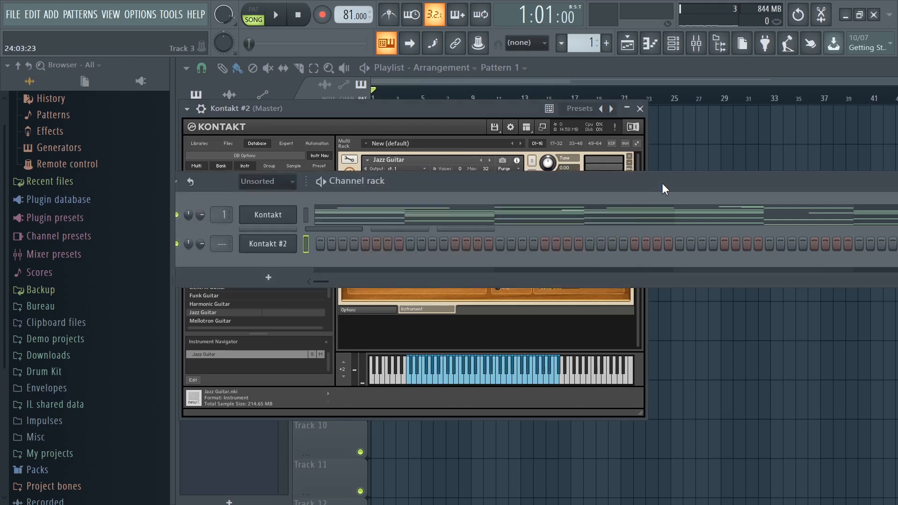
pyautogui.moveTo(582, 43); pyautogui.dragTo(580, 37)
pyautogui.rightClick(281, 322)
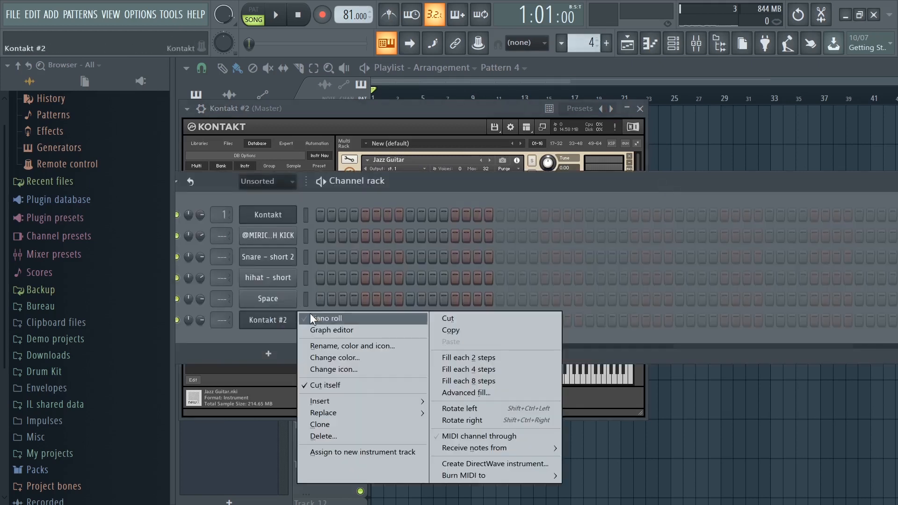
pyautogui.click(309, 313)
pyautogui.press('space')
pyautogui.scroll(3, 307, 250)
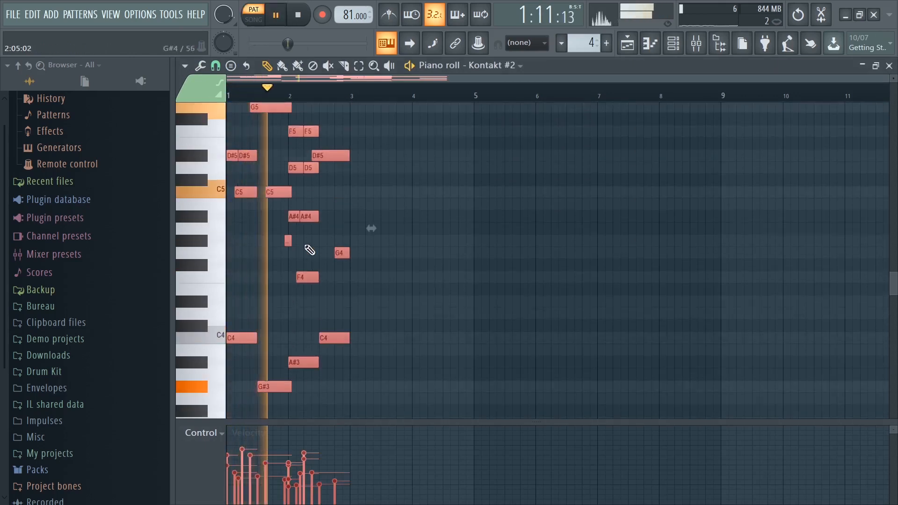
pyautogui.scroll(3, 310, 250)
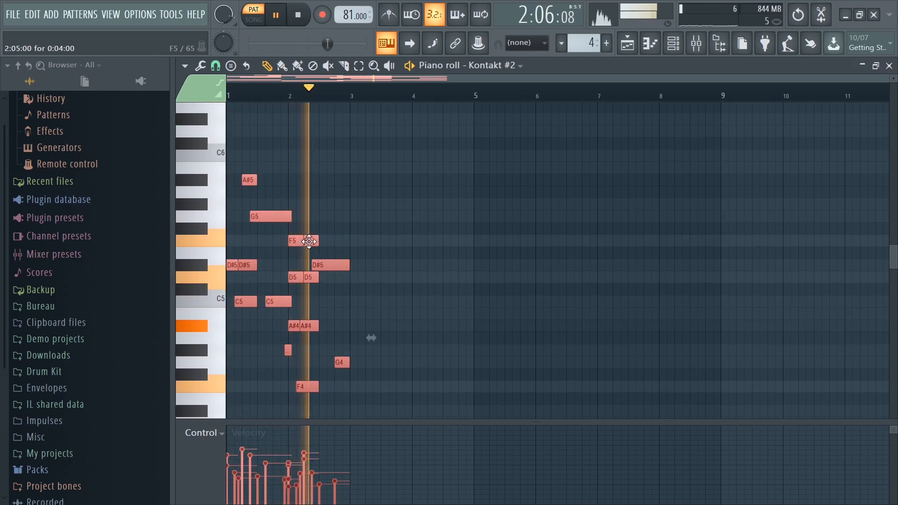
pyautogui.scroll(3, 394, 283)
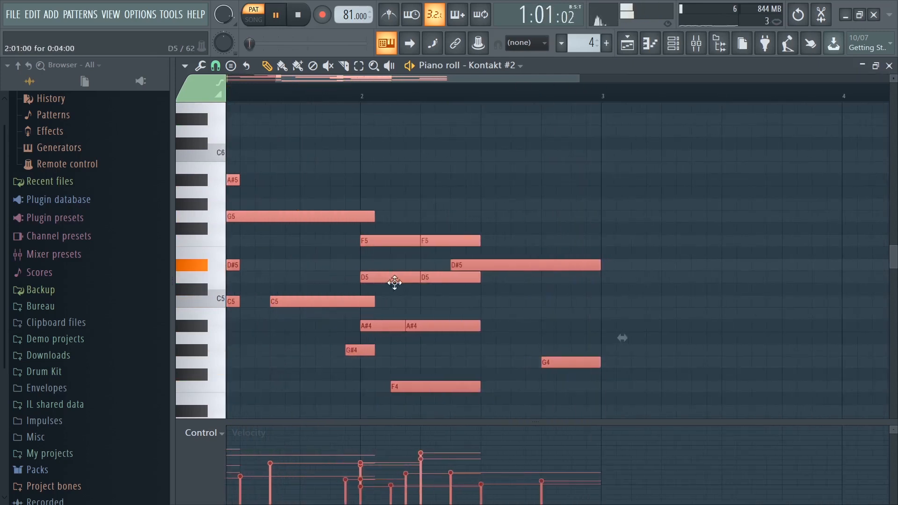
# - Shorten the second A#4 note in bar 2 to three steps and the second D5 and F5 notes to two steps
pyautogui.rightClick(536, 238)
pyautogui.scroll(-3, 504, 258)
pyautogui.scroll(-3, 478, 264)
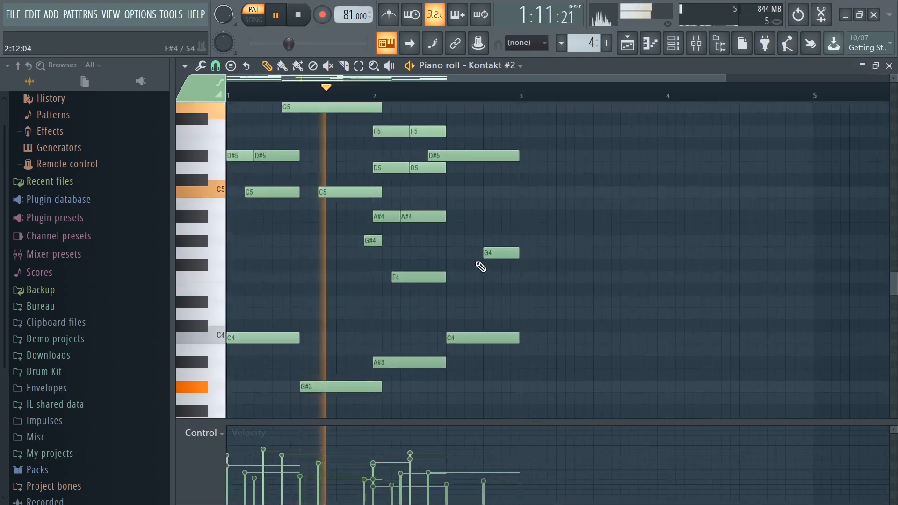
pyautogui.scroll(1, 468, 262)
pyautogui.moveTo(445, 254); pyautogui.dragTo(421, 255)
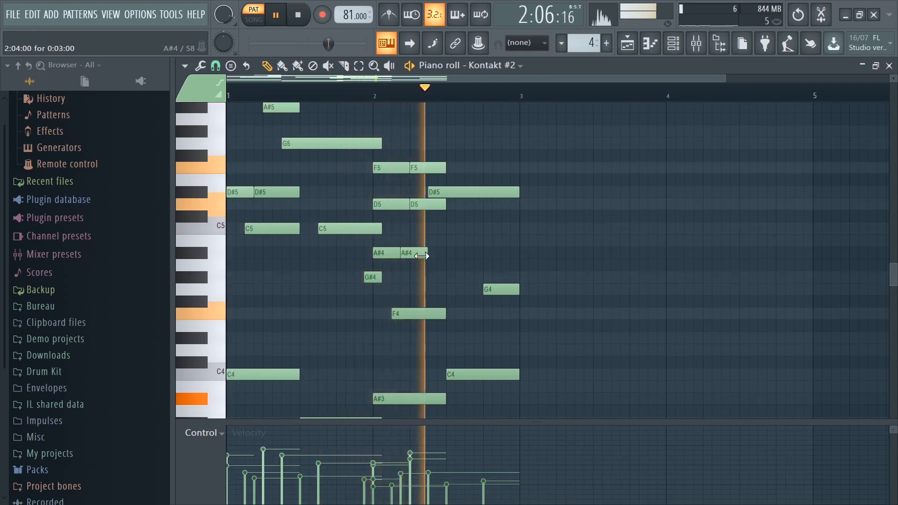
pyautogui.moveTo(445, 205); pyautogui.dragTo(426, 204)
pyautogui.press('space')
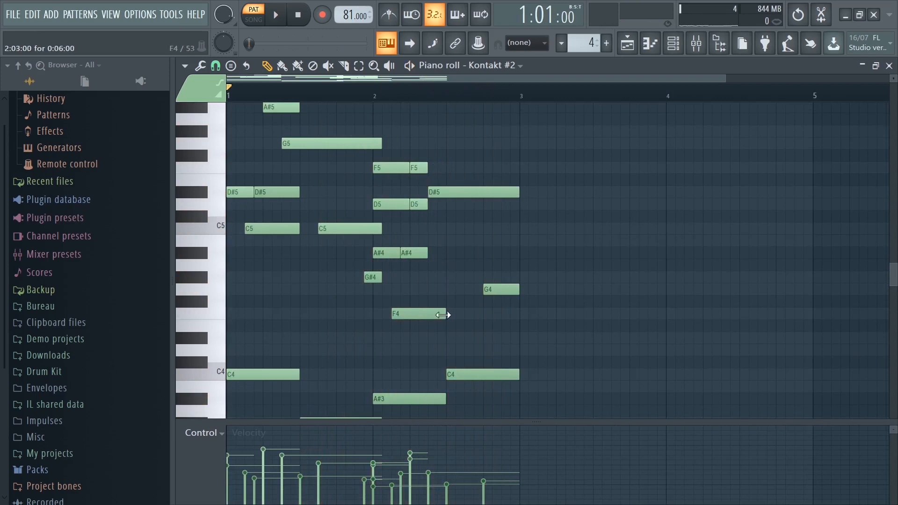
# - Fill Track 5 of the playlist with Pattern 4 guitar clips from bar 1 up to bar 17
pyautogui.scroll(-1, 452, 296)
pyautogui.scroll(-2, 424, 277)
pyautogui.scroll(2, 413, 275)
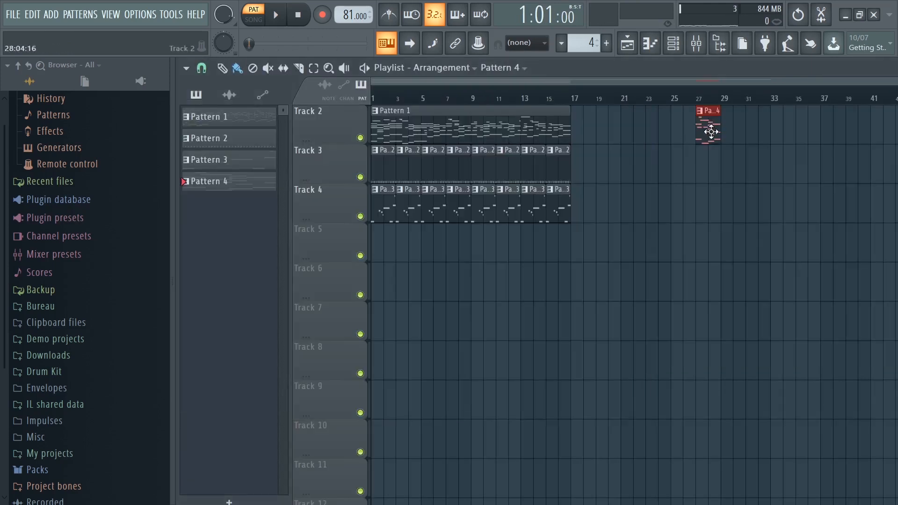
pyautogui.moveTo(376, 231)
pyautogui.mouseDown()
pyautogui.moveTo(364, 252)
pyautogui.moveTo(555, 234)
pyautogui.mouseUp()
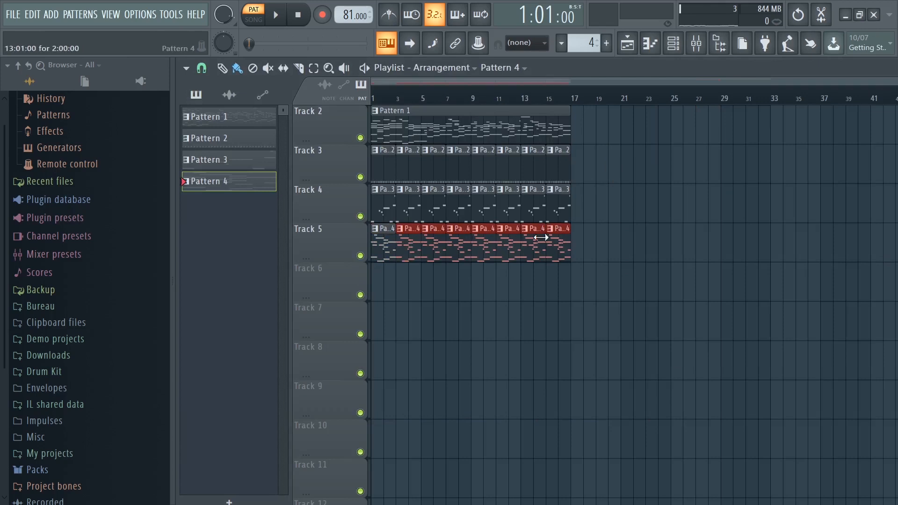
# - Route the Kontakt #2 channel to mixer Insert 2
pyautogui.press('F7')
pyautogui.click(694, 45)
pyautogui.click(273, 245)
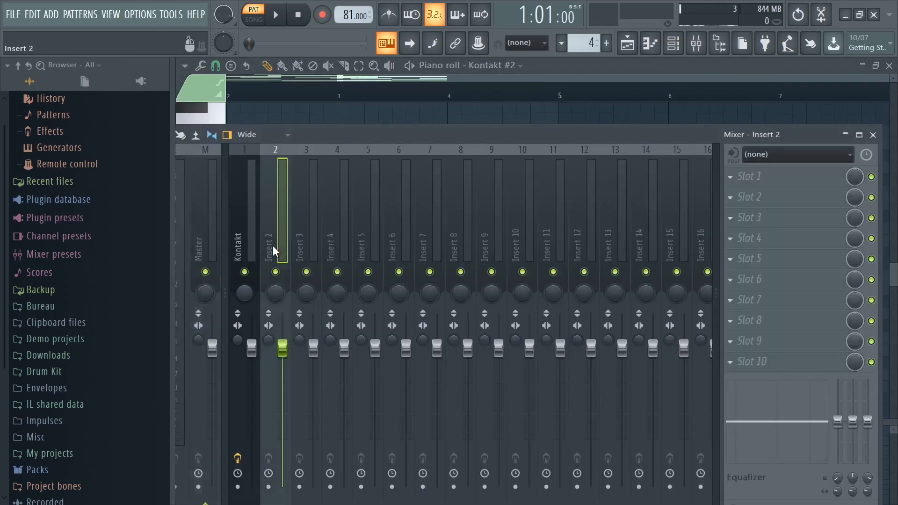
pyautogui.rightClick(273, 246)
pyautogui.moveTo(416, 272)
pyautogui.click(464, 273)
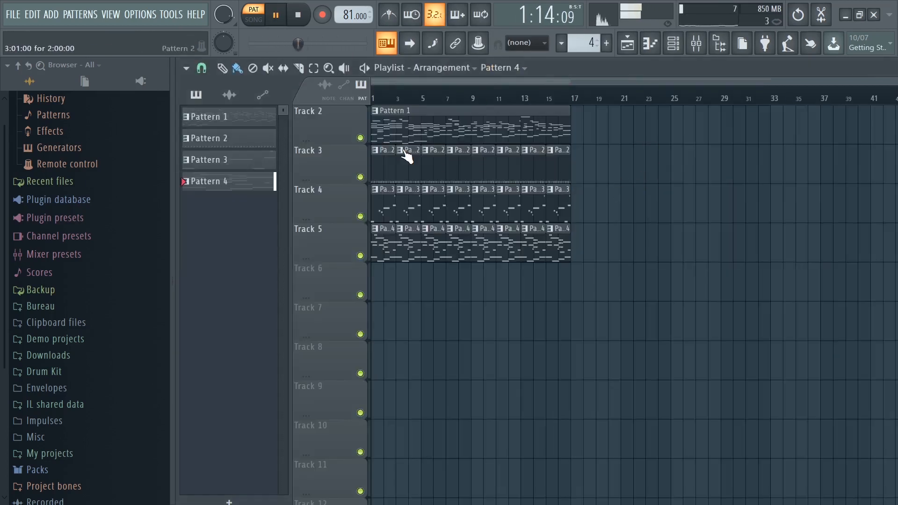
# - Stop playback and split Pattern 2 by channel into separate kick, snare and hi-hat patterns
pyautogui.press('space')
pyautogui.doubleClick(377, 172)
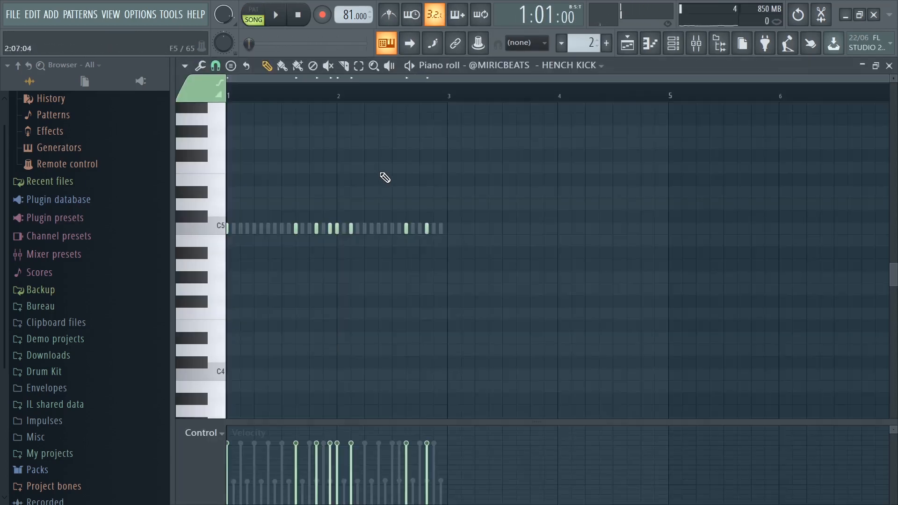
pyautogui.press('Escape')
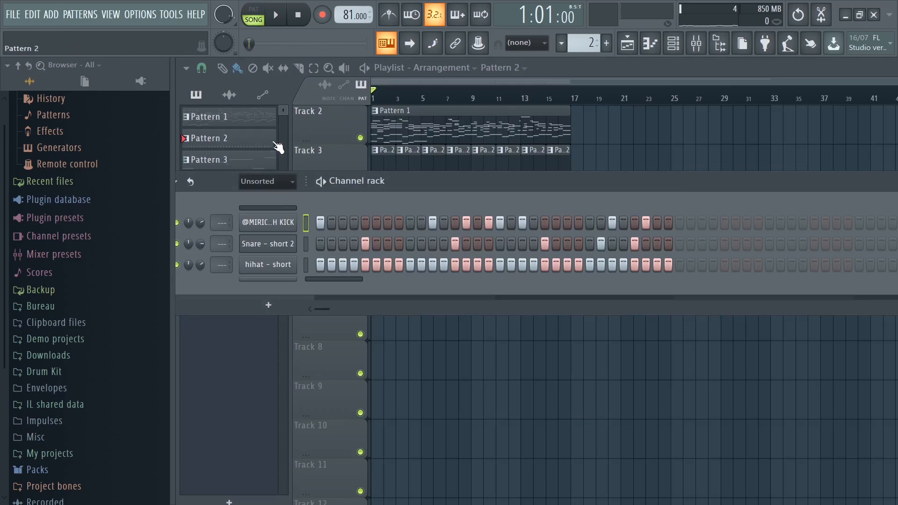
pyautogui.rightClick(256, 149)
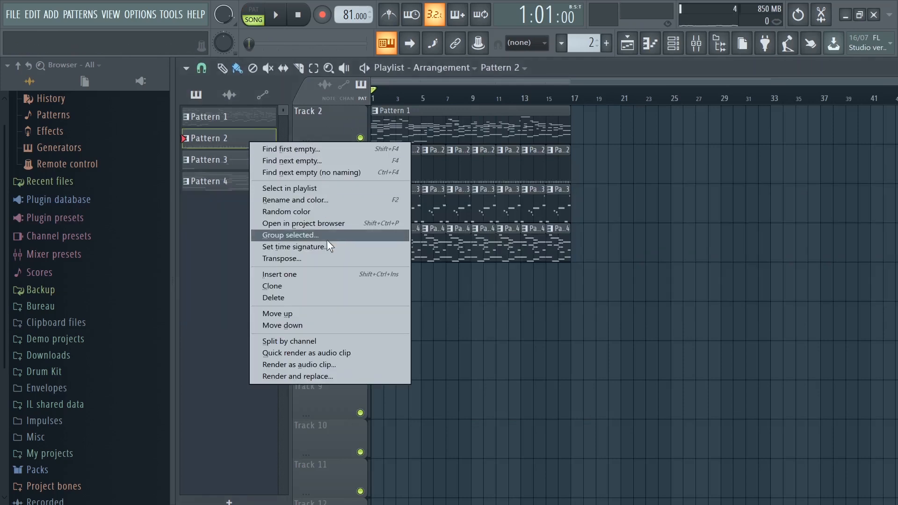
pyautogui.click(336, 343)
# - Move the split kick, snare and hi-hat clips onto Tracks 7, 8 and 9, and shift them together to start at bar 9
pyautogui.moveTo(388, 164); pyautogui.dragTo(375, 182)
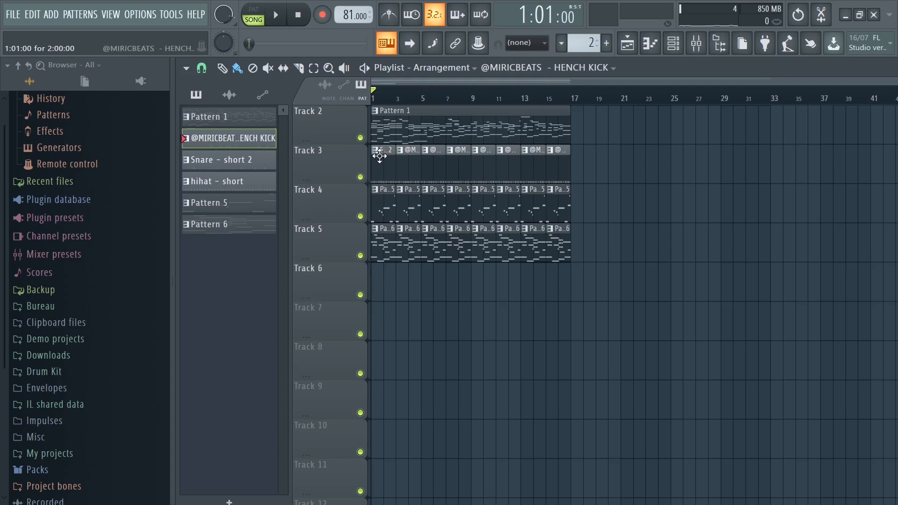
pyautogui.moveTo(390, 289); pyautogui.dragTo(374, 319)
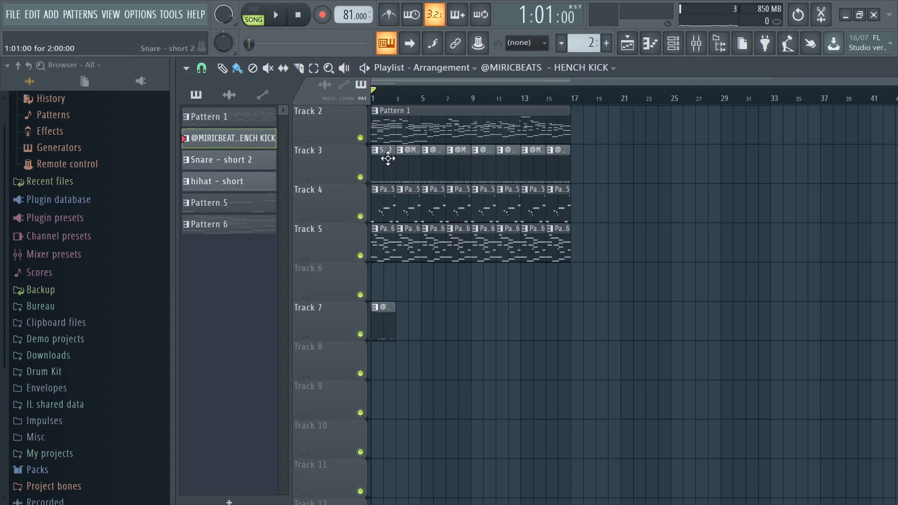
pyautogui.moveTo(388, 159); pyautogui.dragTo(381, 360)
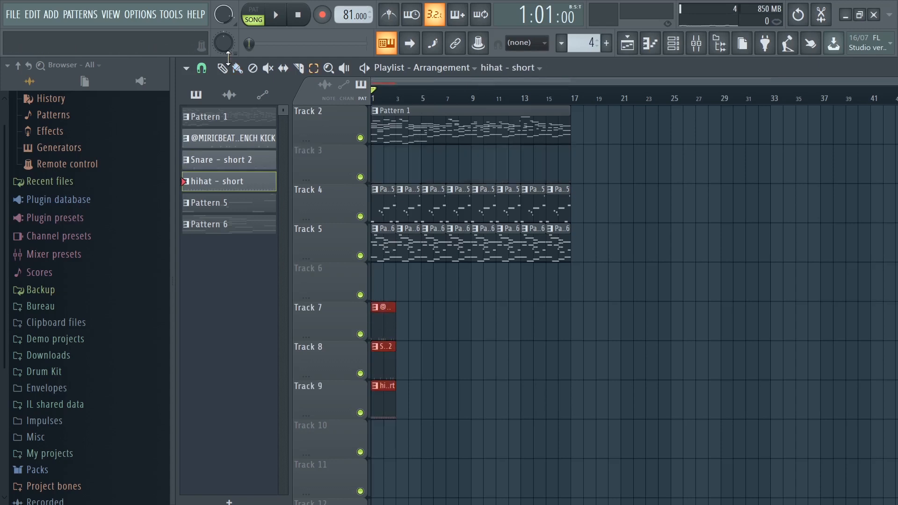
pyautogui.click(223, 68)
pyautogui.moveTo(378, 323); pyautogui.dragTo(478, 324)
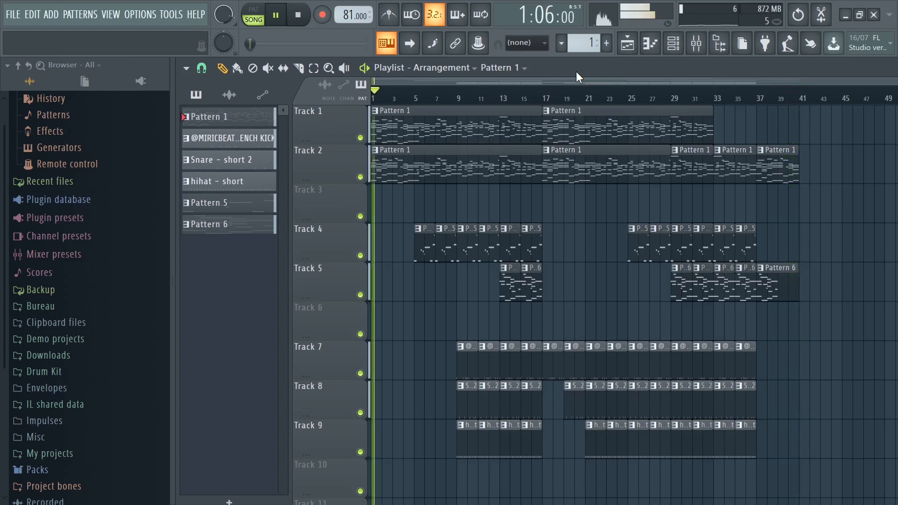
# - Stop the arrangement's playback and minimize the project window
pyautogui.press('space')
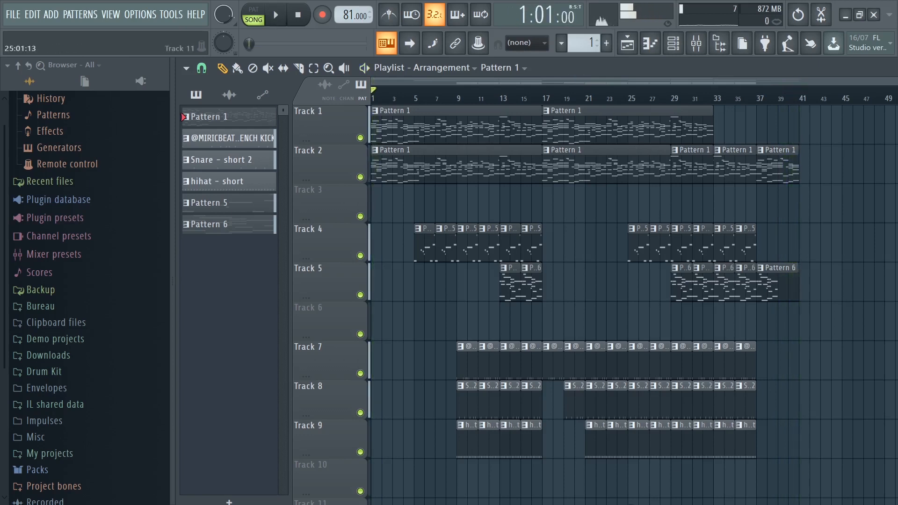
pyautogui.click(845, 16)
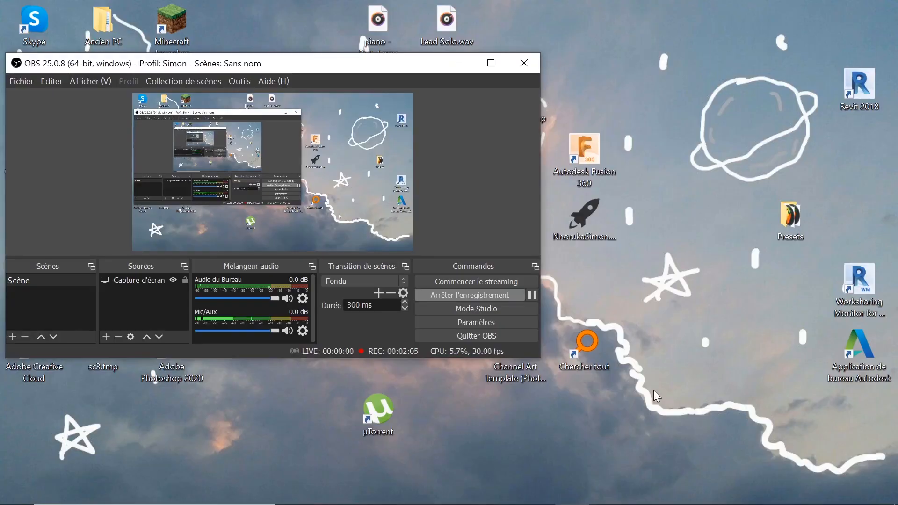